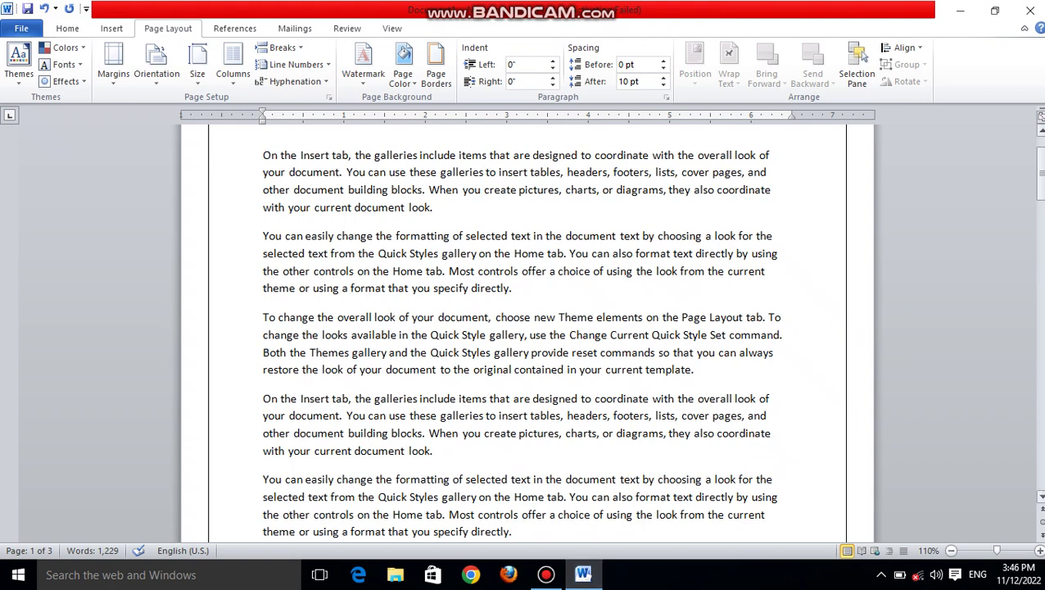
pyautogui.scroll(2, 524, 328)
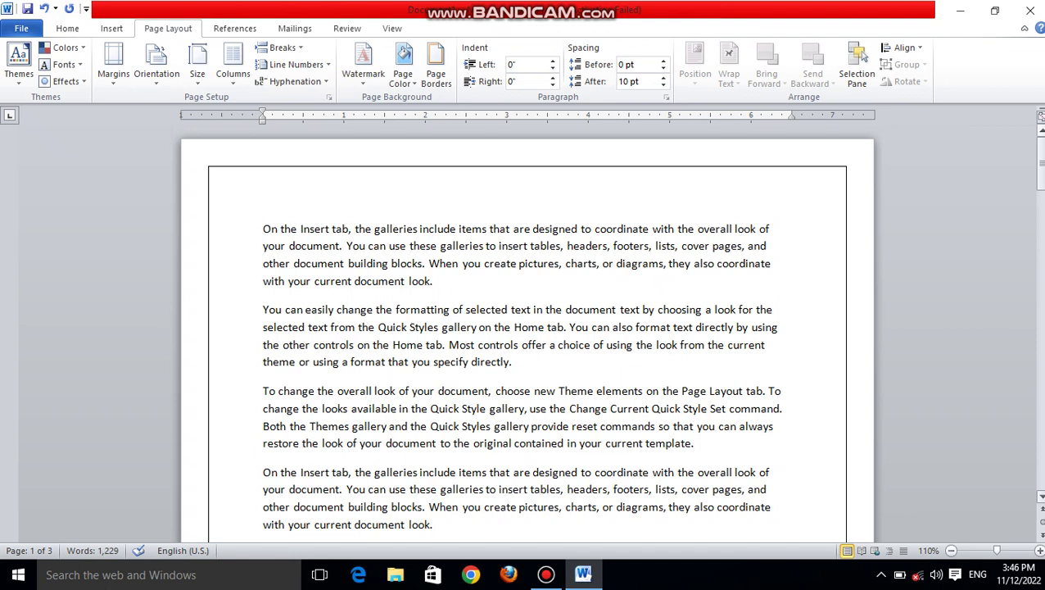
pyautogui.hotkey('alt', 'v')
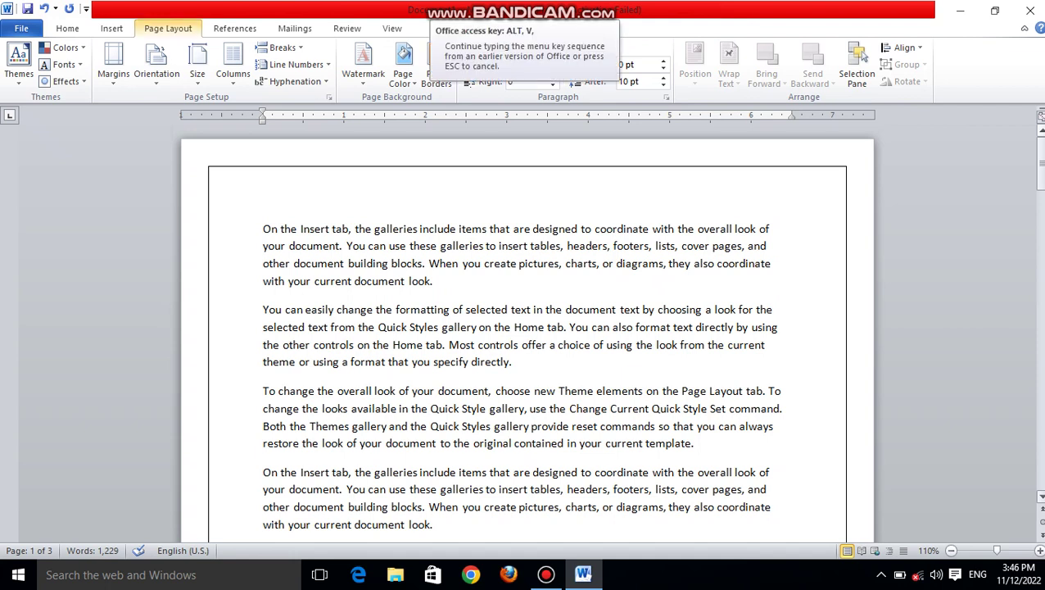
pyautogui.press('Escape')
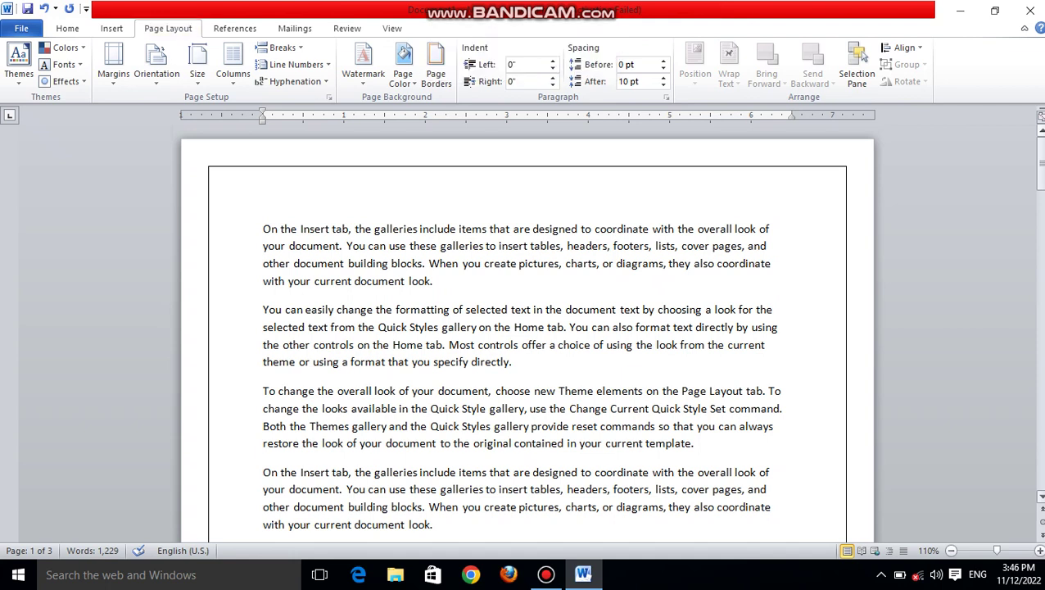
pyautogui.hotkey('alt', 'v')
pyautogui.press('Escape')
pyautogui.write('w')
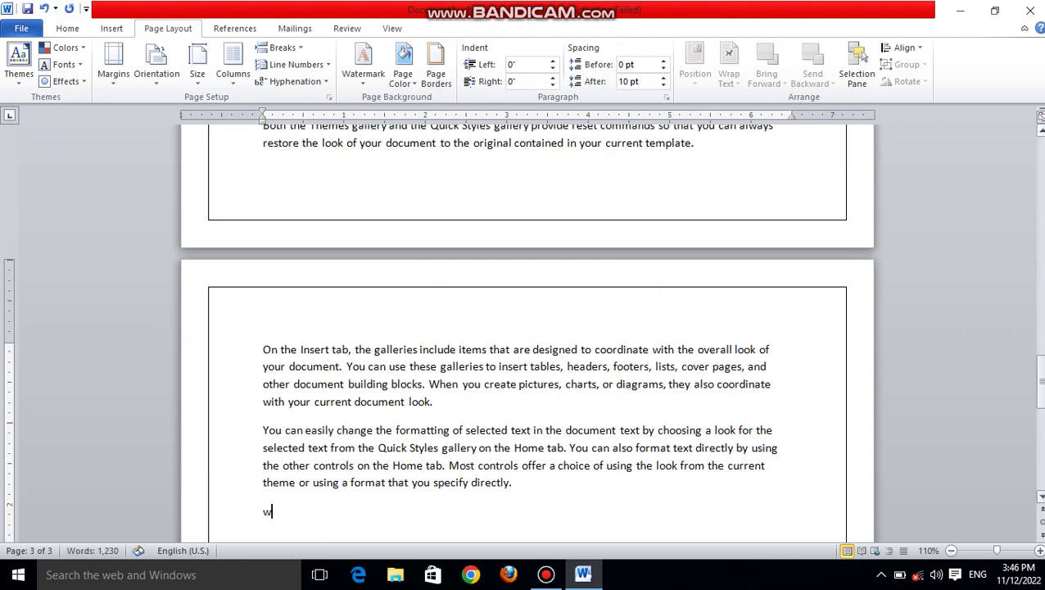
# - Reduce the document zoom to 100% and switch to Full Screen Reading view
pyautogui.hotkey('alt', 'w')
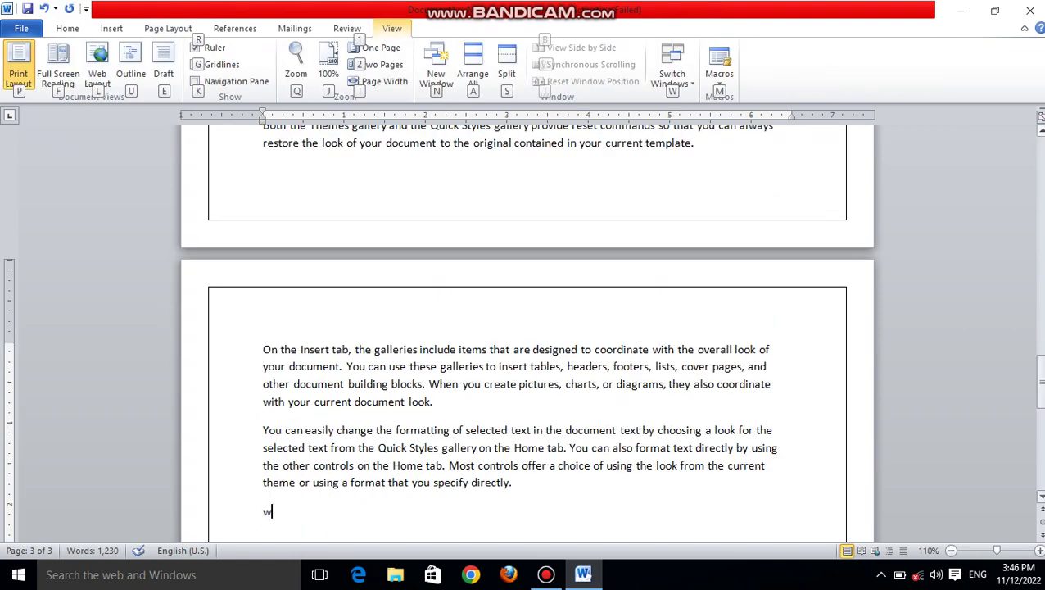
pyautogui.click(1041, 163)
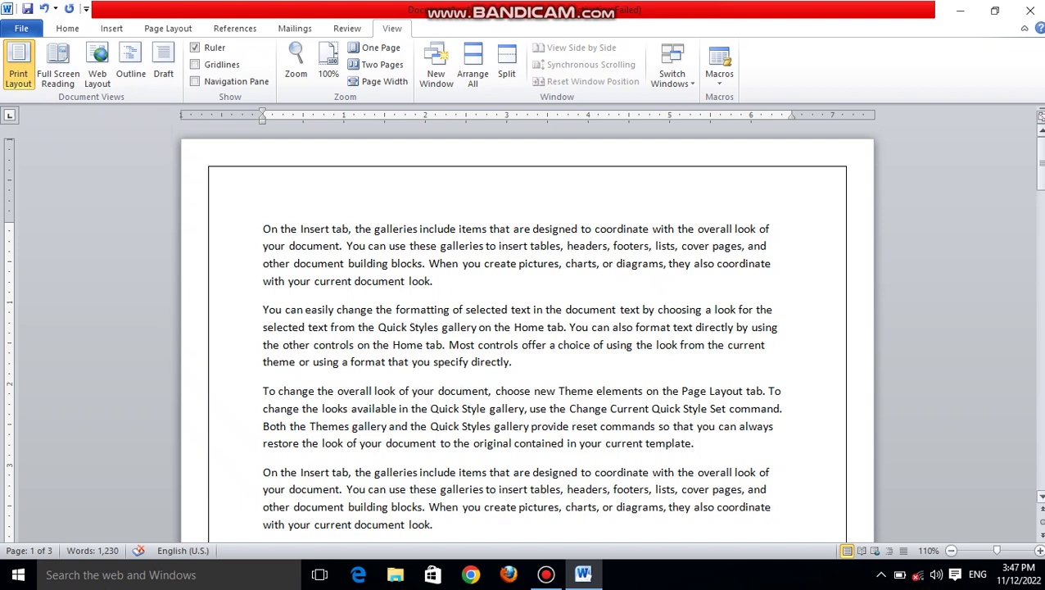
pyautogui.click(1042, 496)
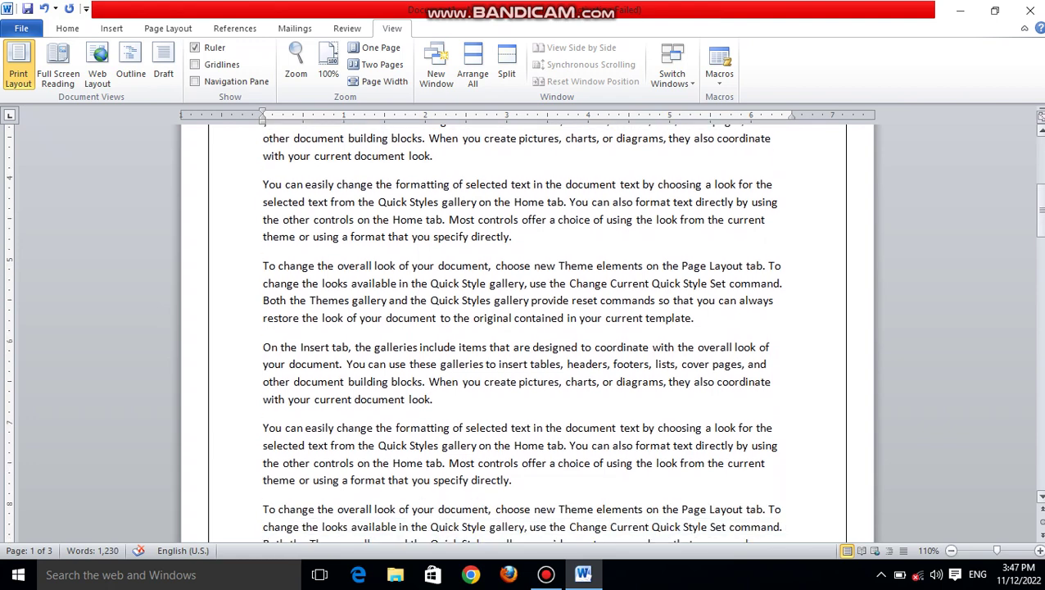
pyautogui.click(951, 550)
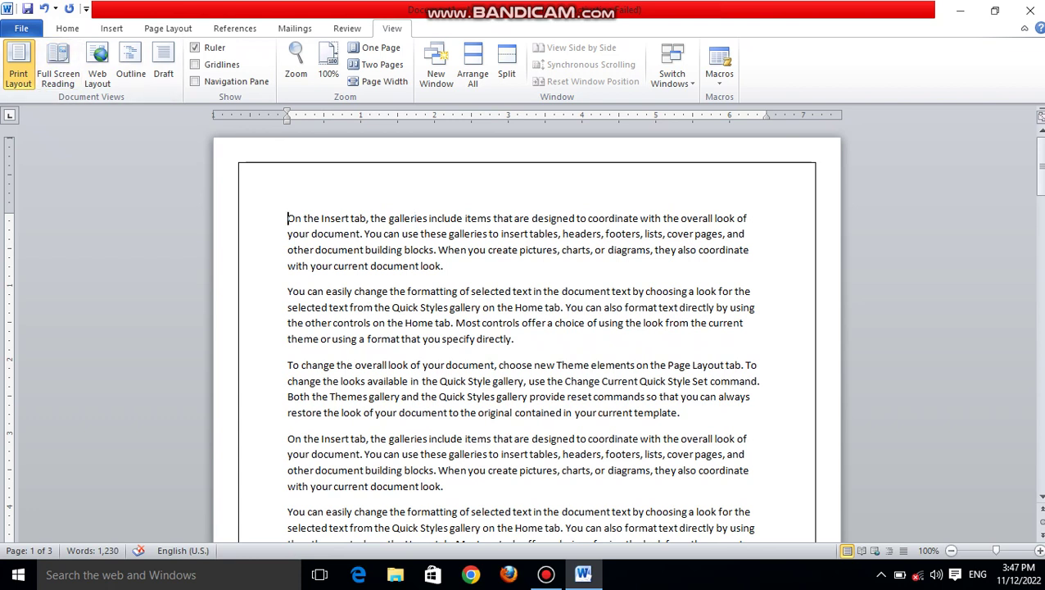
pyautogui.click(57, 67)
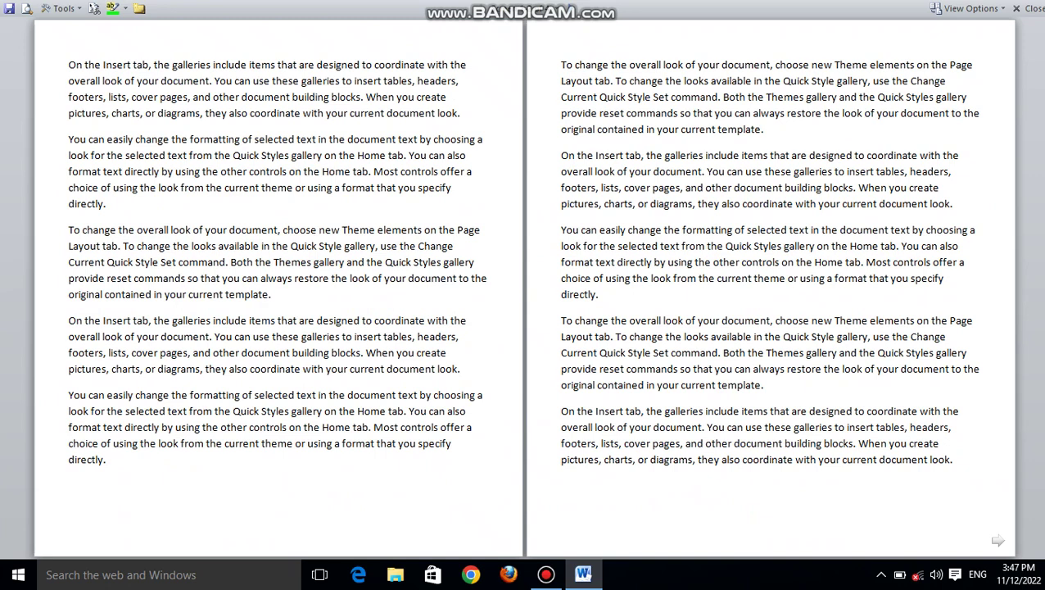
# - Increase the text size of the two reading pages by three steps
pyautogui.click(970, 8)
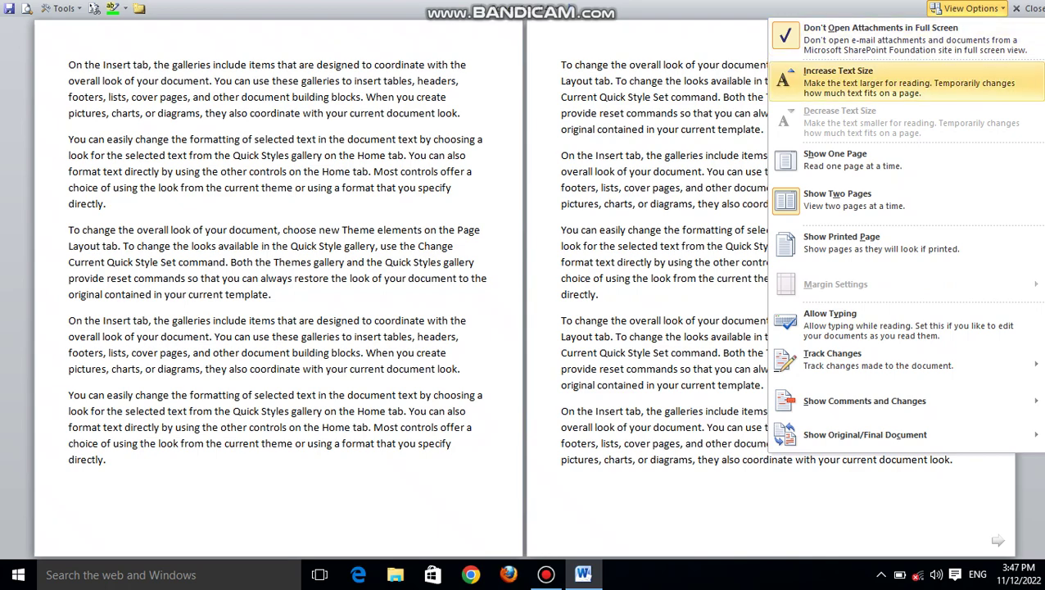
pyautogui.click(837, 81)
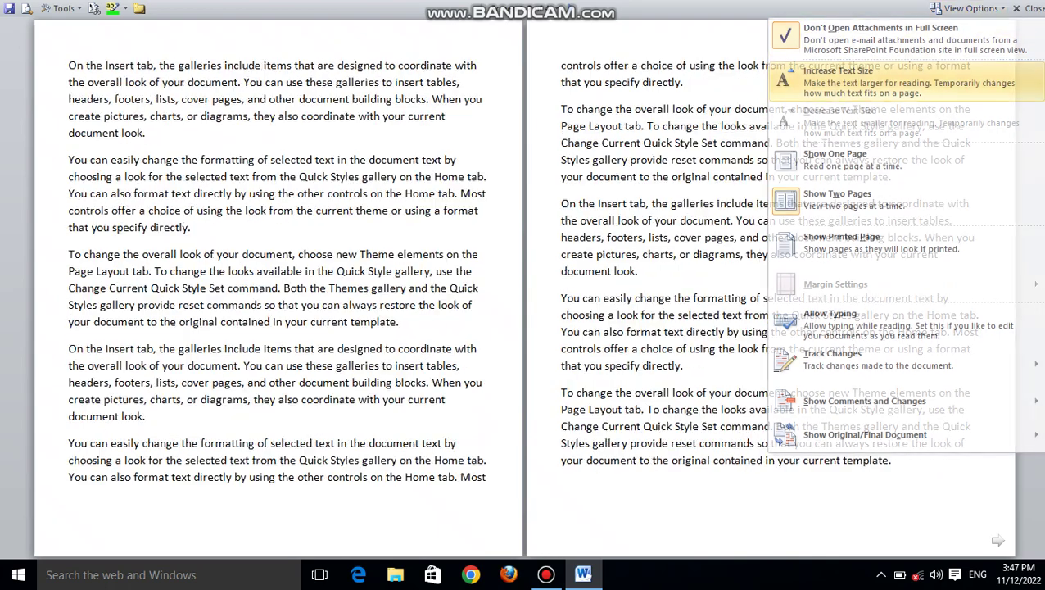
pyautogui.click(971, 9)
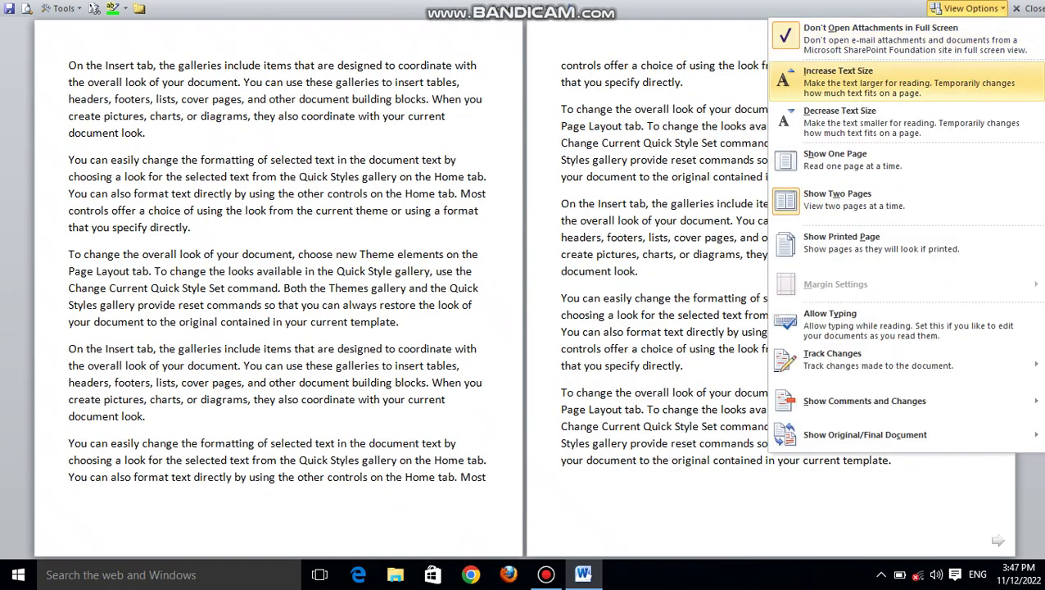
pyautogui.click(838, 80)
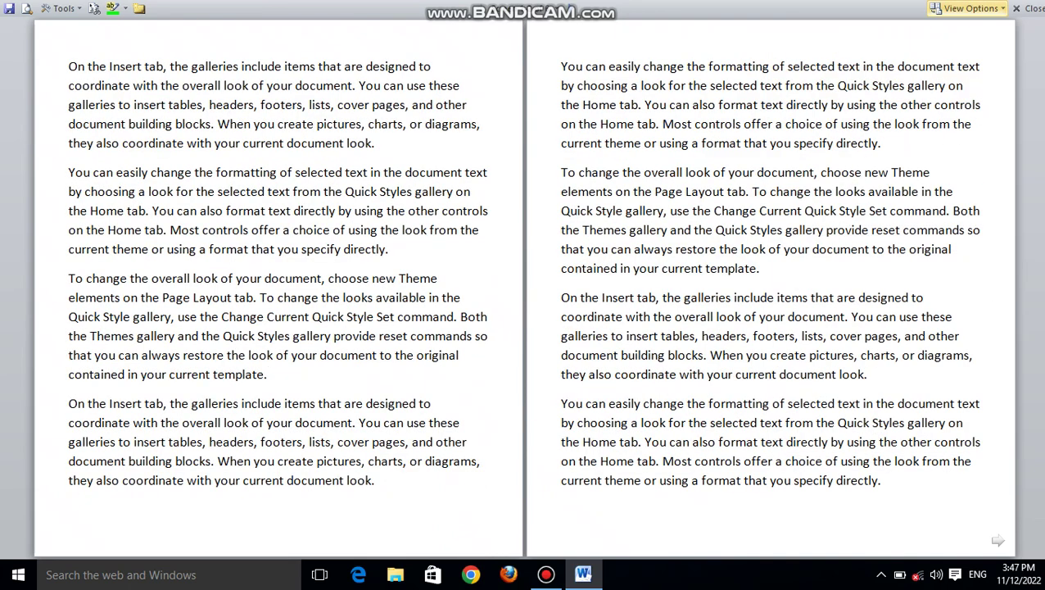
pyautogui.click(970, 8)
pyautogui.click(838, 80)
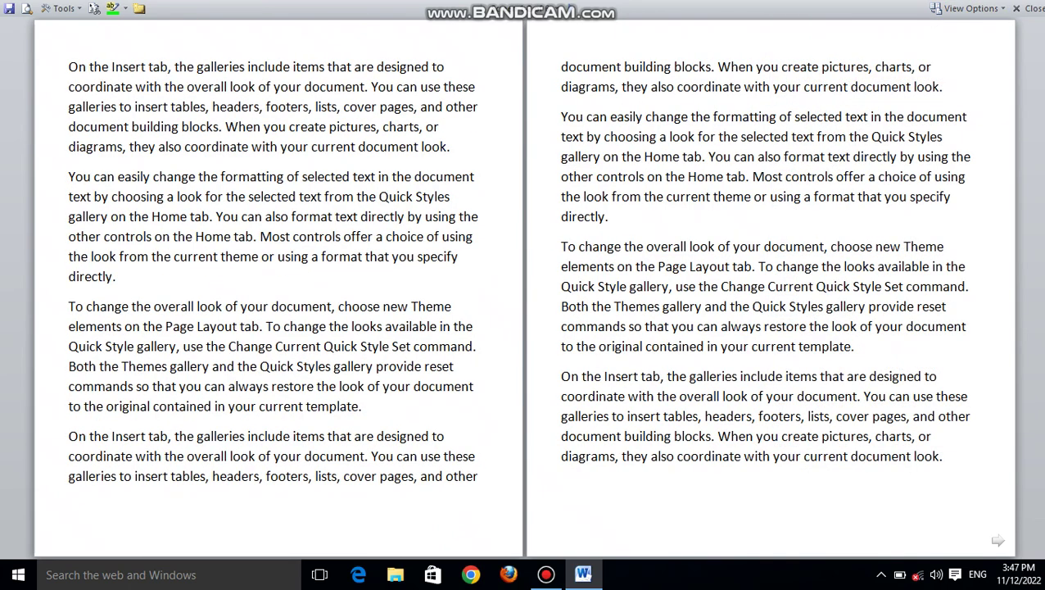
# - Decrease the reading text size by one step and show one page at a time
pyautogui.click(971, 8)
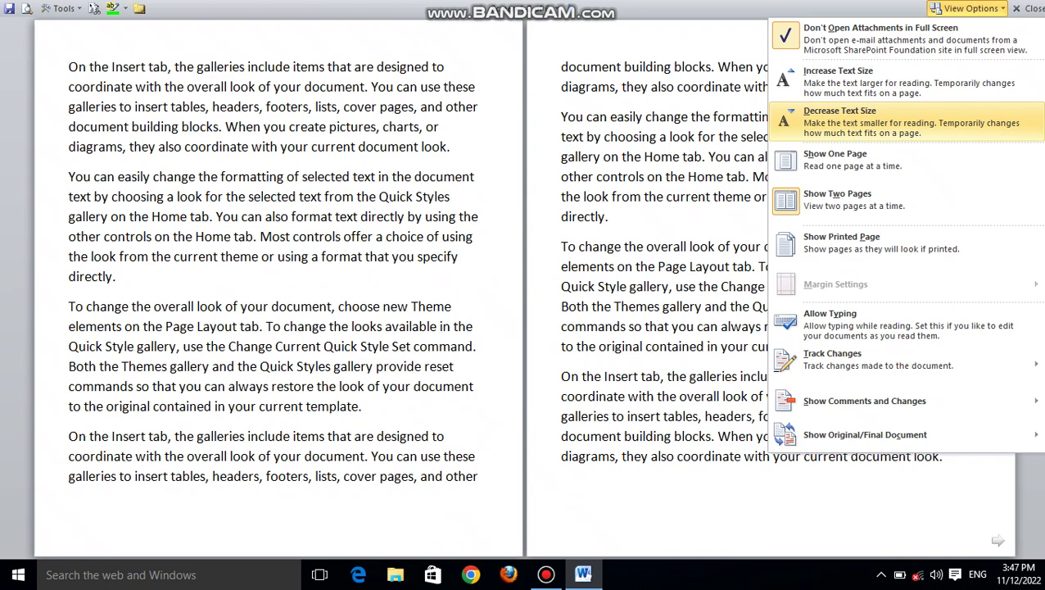
pyautogui.click(839, 117)
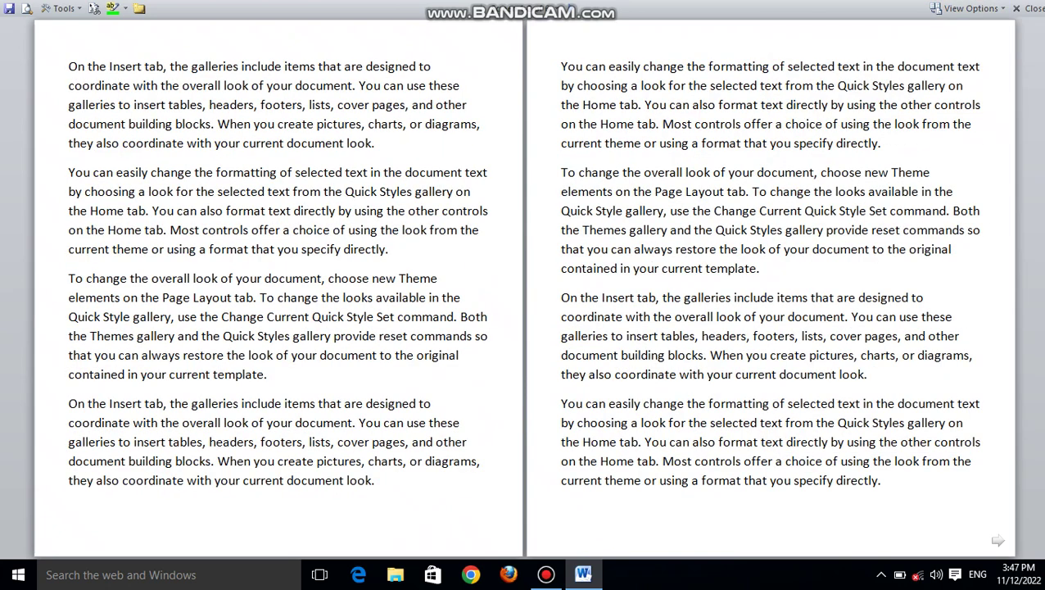
pyautogui.click(971, 8)
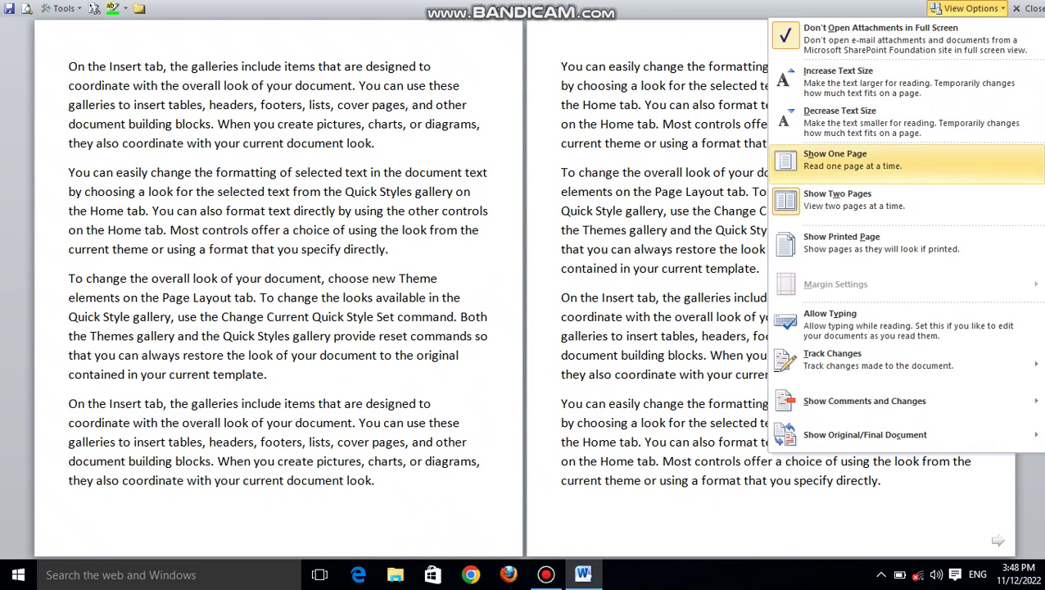
pyautogui.click(834, 158)
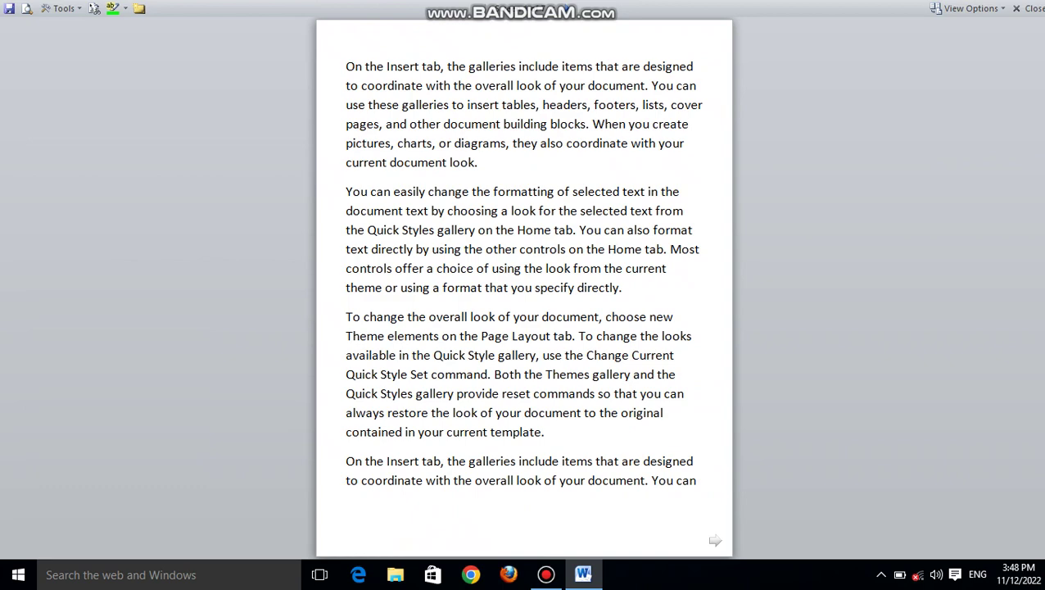
# - Increase the single page's reading text size by two steps and decrease it by one
pyautogui.click(968, 8)
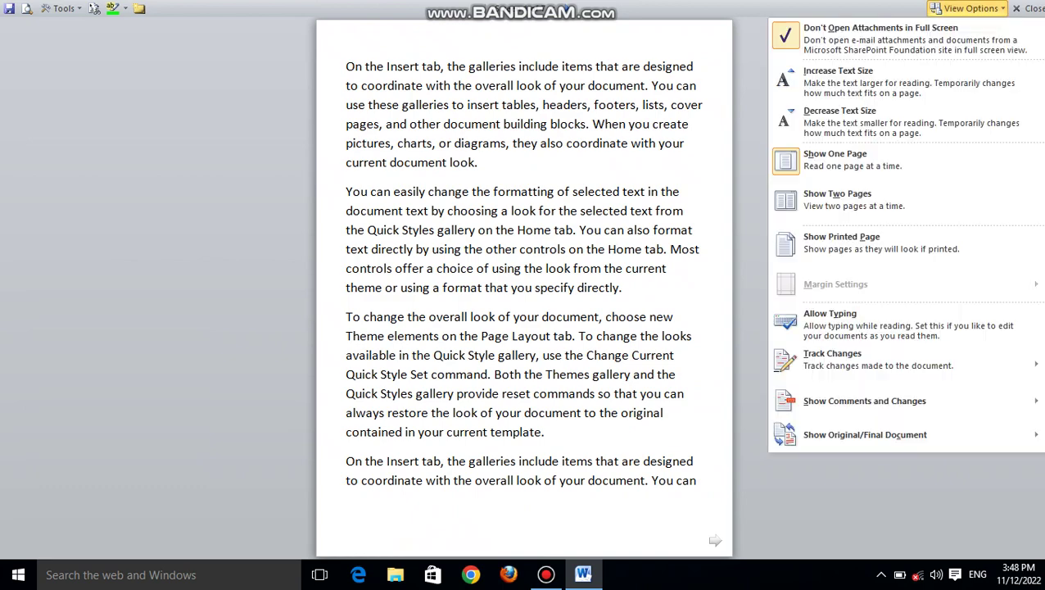
pyautogui.click(837, 78)
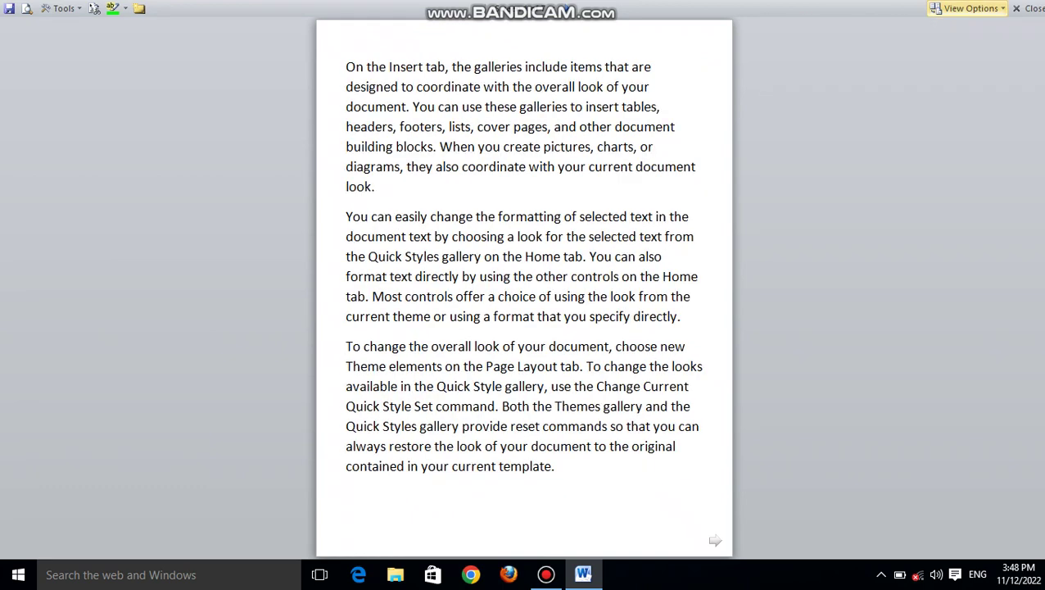
pyautogui.click(968, 8)
pyautogui.click(837, 81)
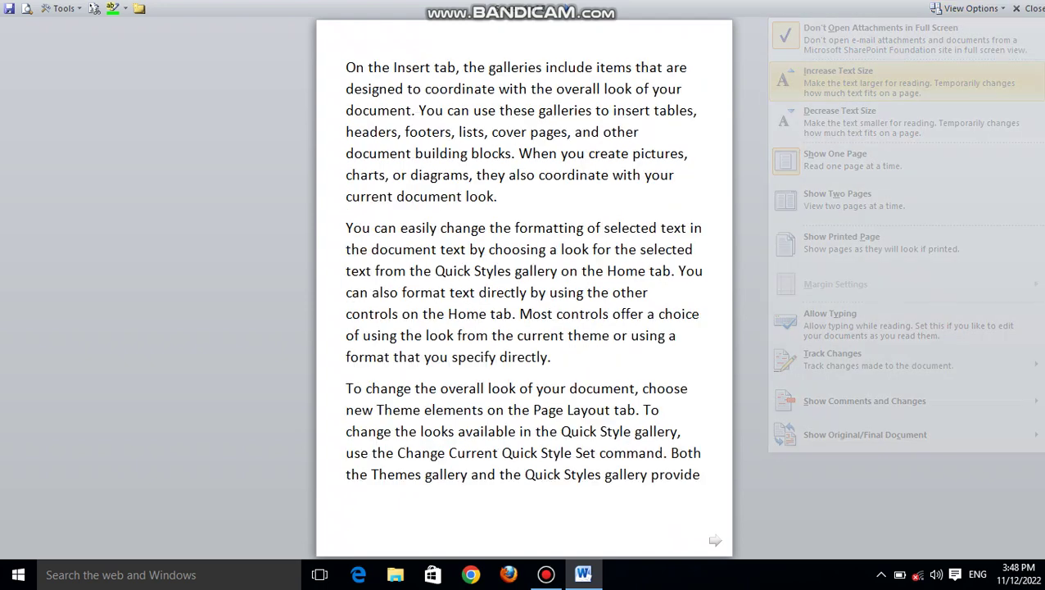
pyautogui.click(968, 8)
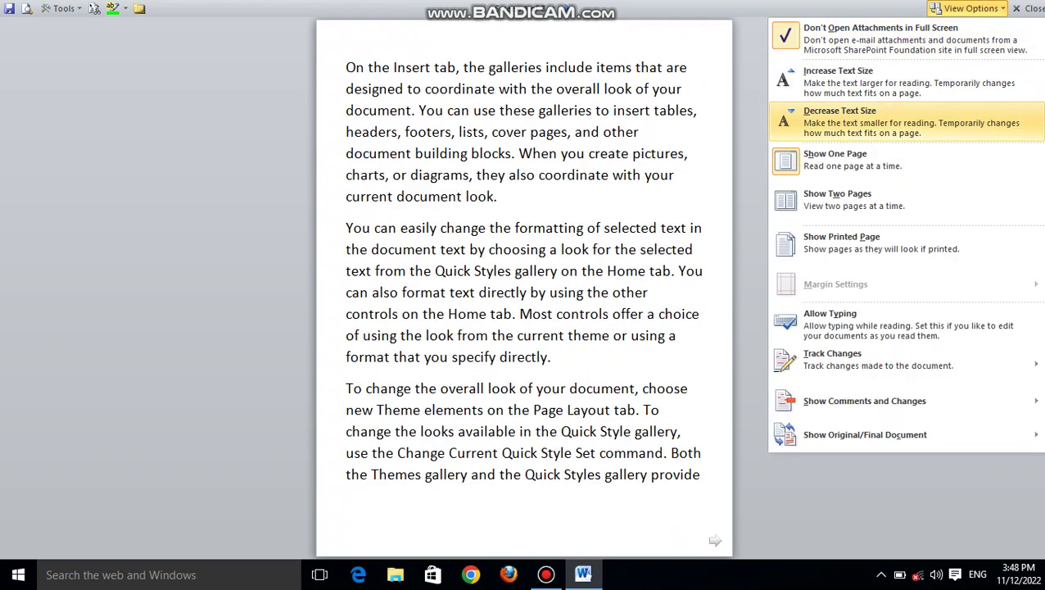
pyautogui.click(840, 119)
# - Show two pages at a time and display them as they will look if printed
pyautogui.click(968, 8)
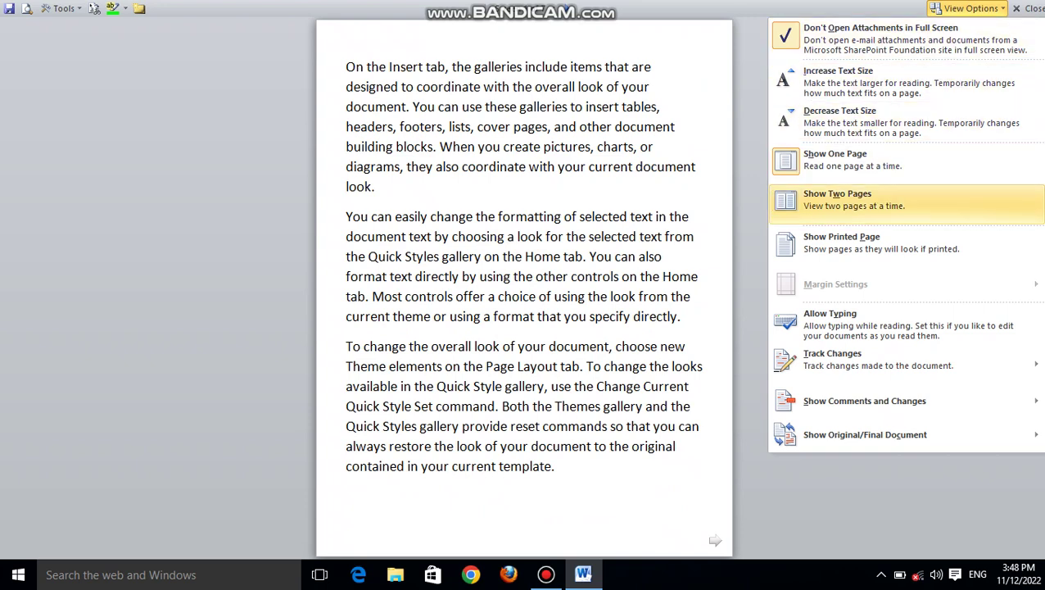
pyautogui.click(837, 199)
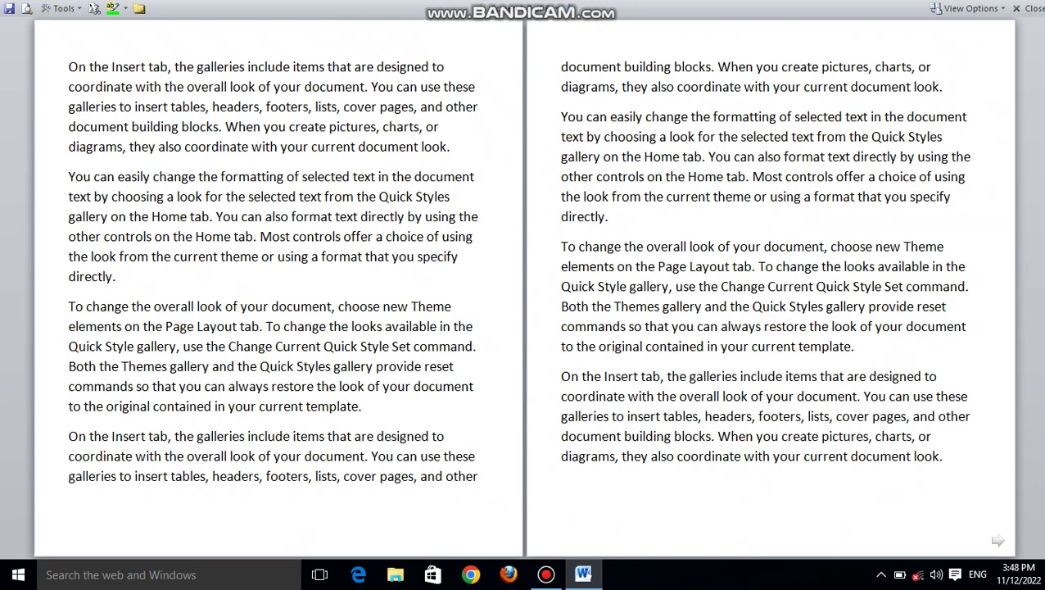
pyautogui.click(968, 8)
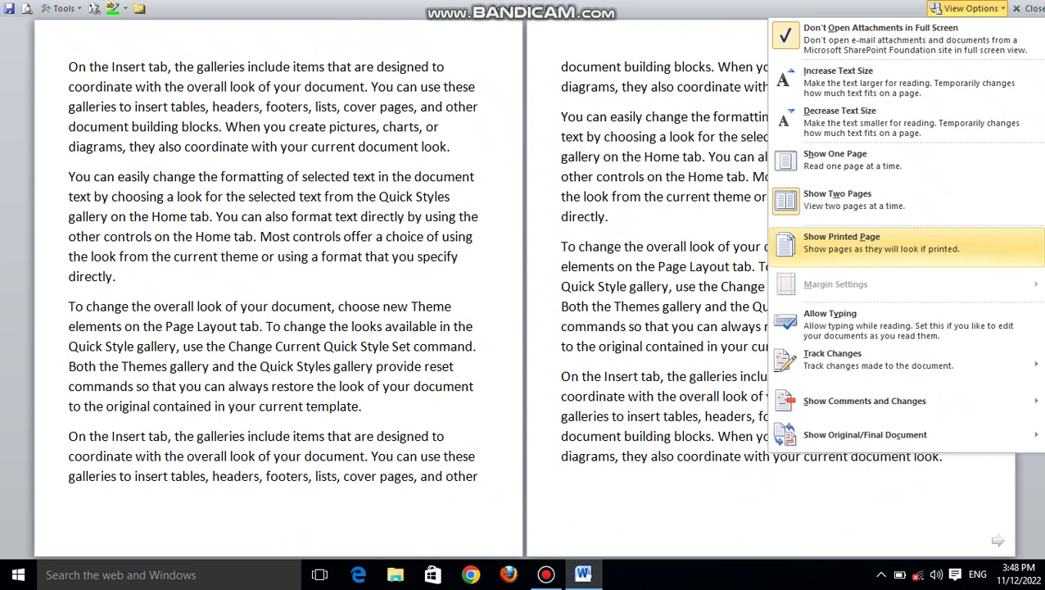
pyautogui.click(841, 241)
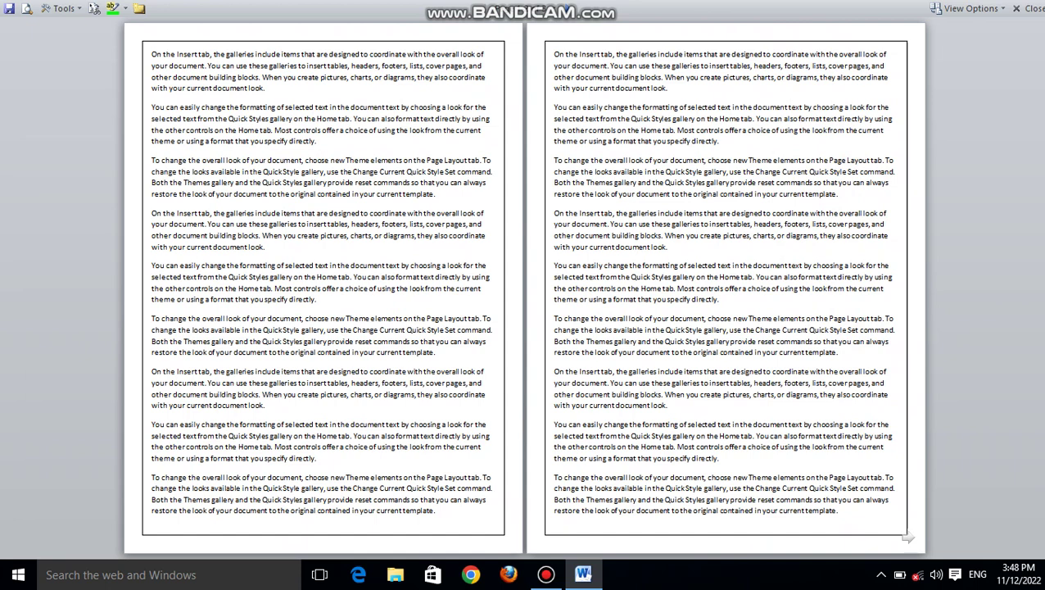
# - Try the Show Margins setting on the printed pages and change it to Suppress Margins
pyautogui.click(970, 8)
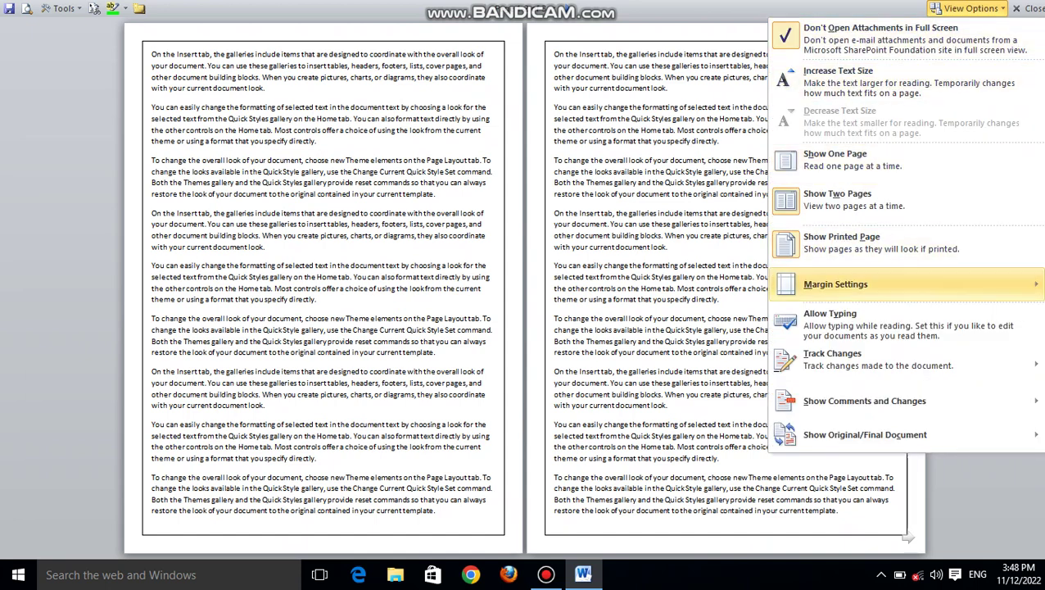
pyautogui.moveTo(884, 284)
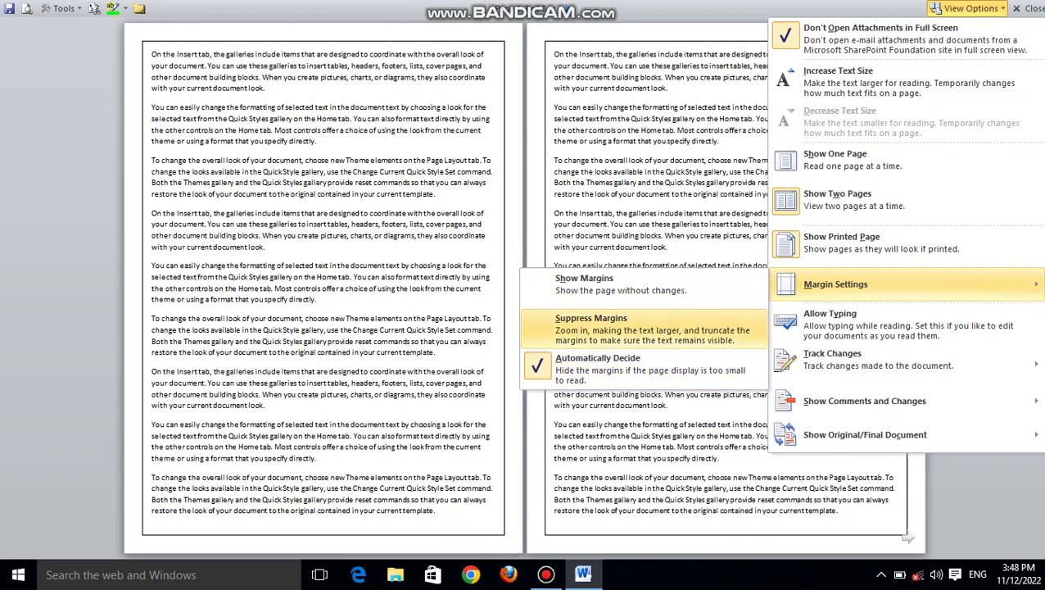
pyautogui.click(584, 283)
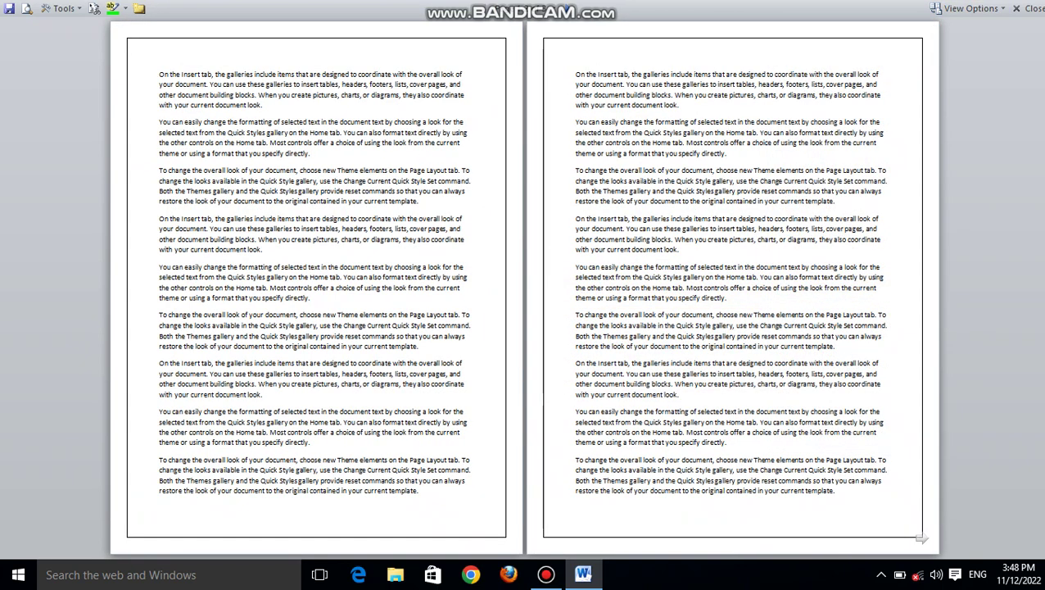
pyautogui.click(968, 8)
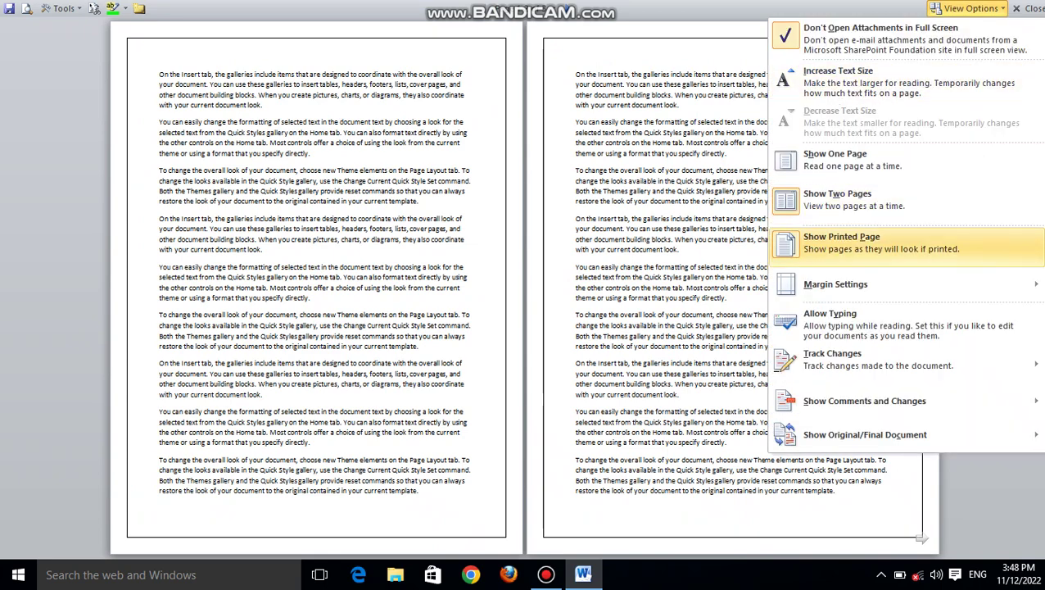
pyautogui.moveTo(836, 284)
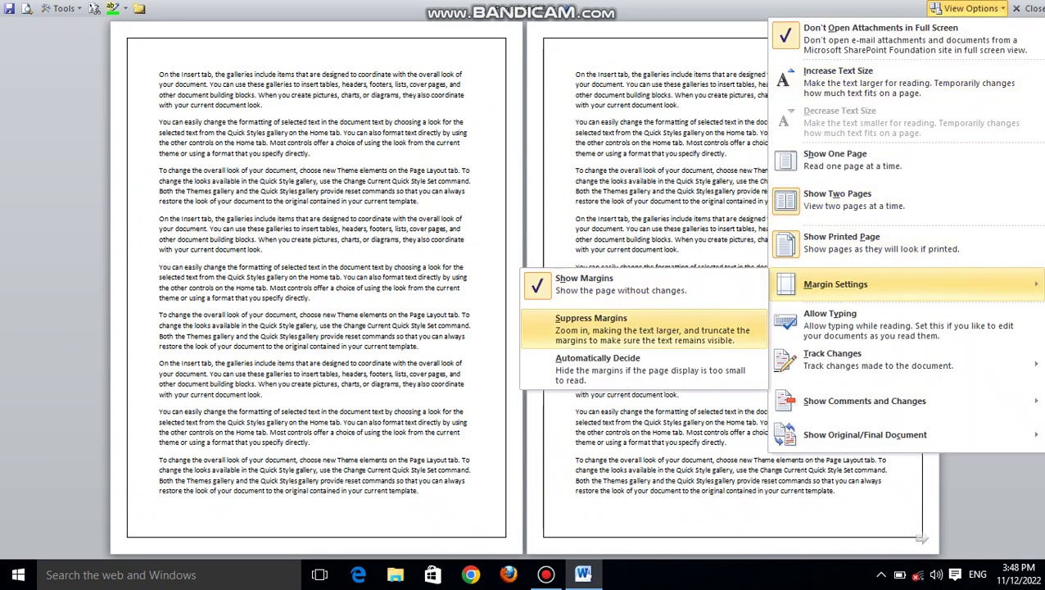
pyautogui.click(592, 324)
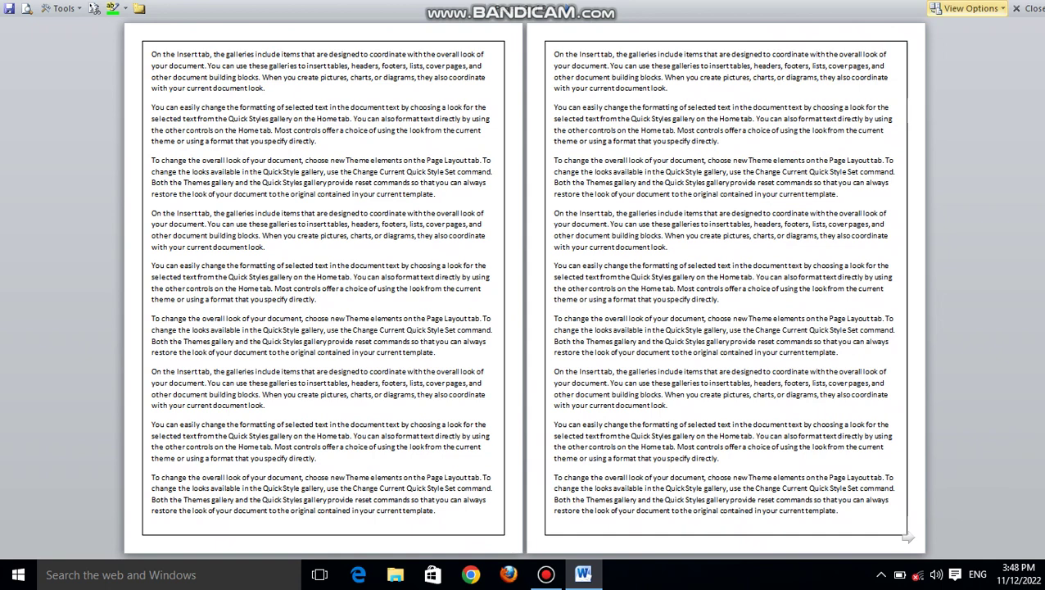
# - Set the Allow Typing option so the document can be edited while reading
pyautogui.click(969, 8)
pyautogui.moveTo(877, 364)
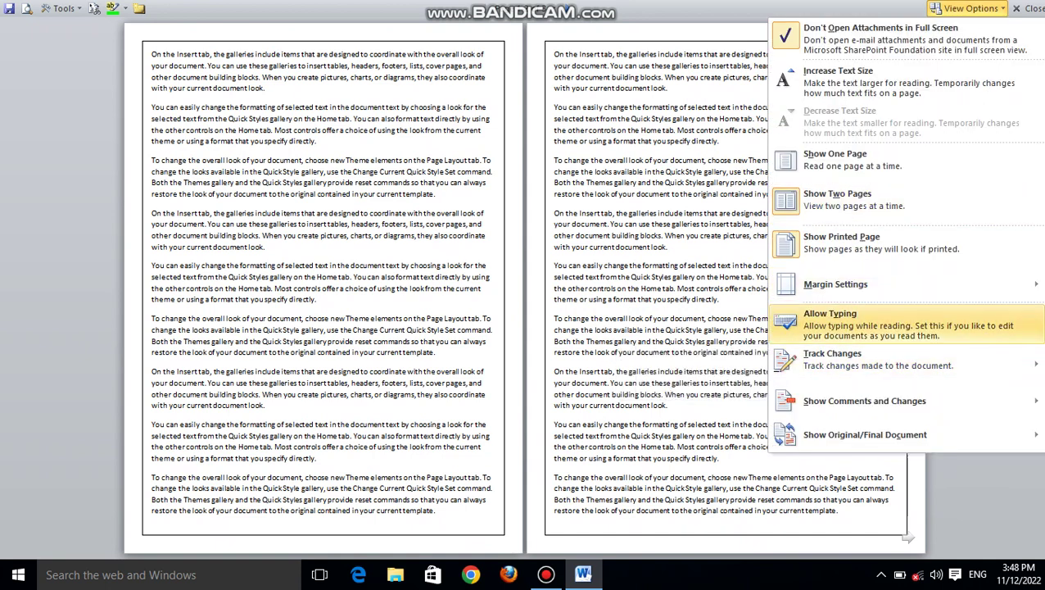
pyautogui.click(868, 325)
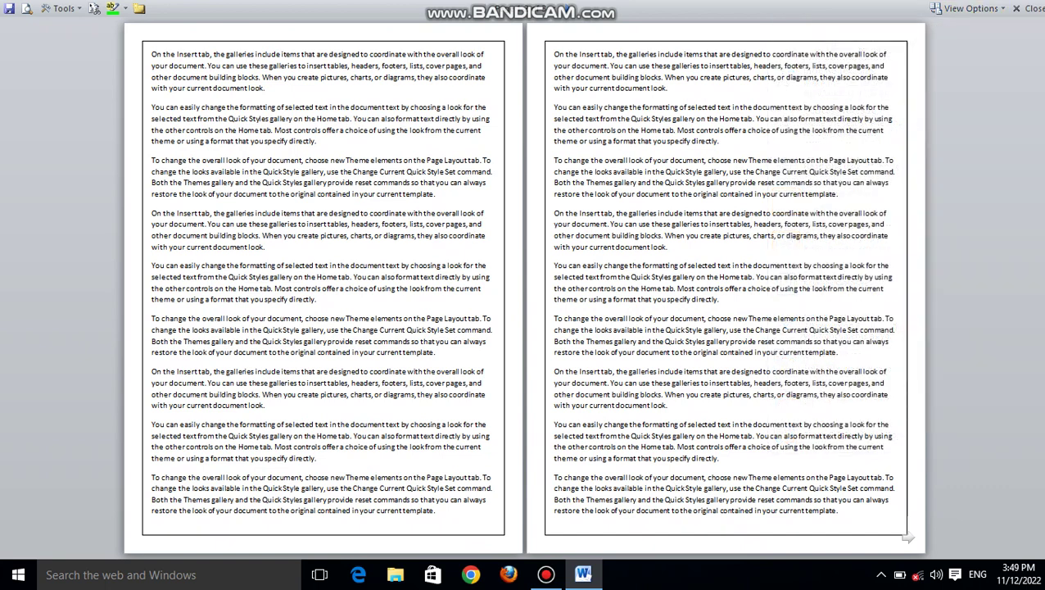
# - Show one page at a time and increase the reading text size by one step
pyautogui.click(970, 8)
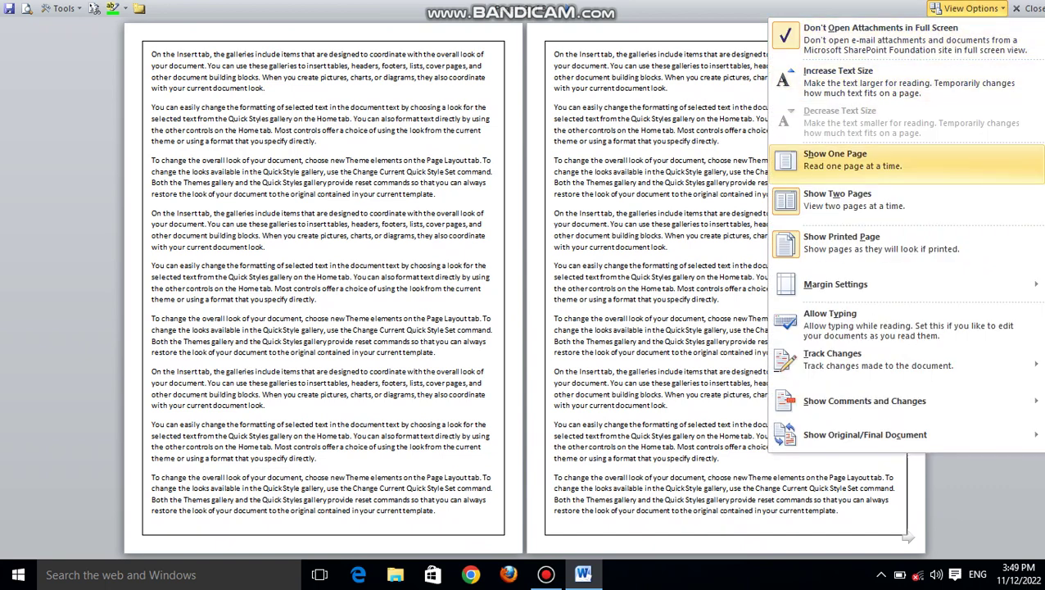
pyautogui.click(835, 159)
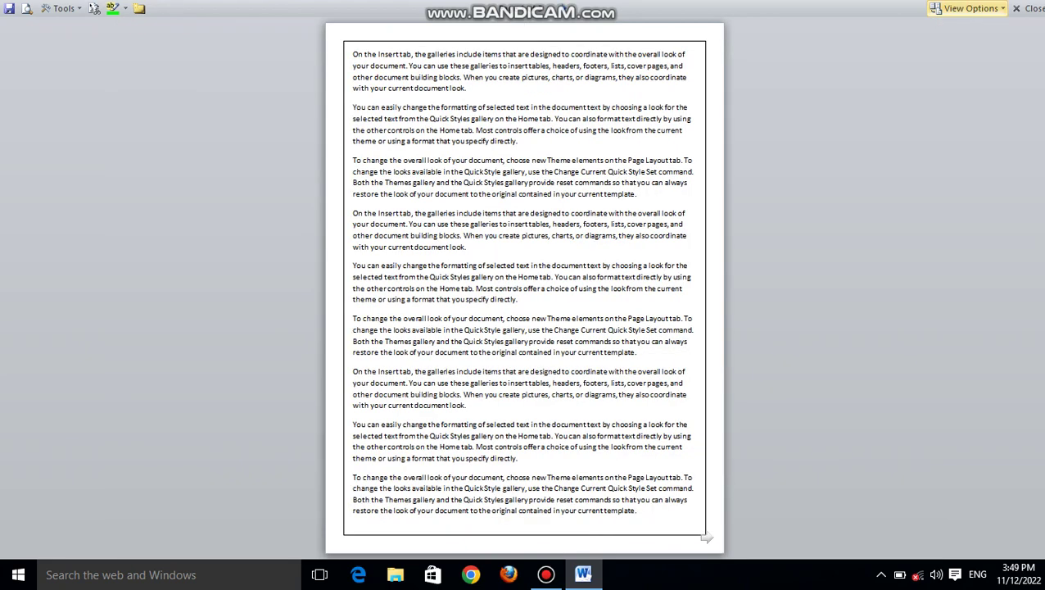
pyautogui.click(970, 8)
pyautogui.click(838, 77)
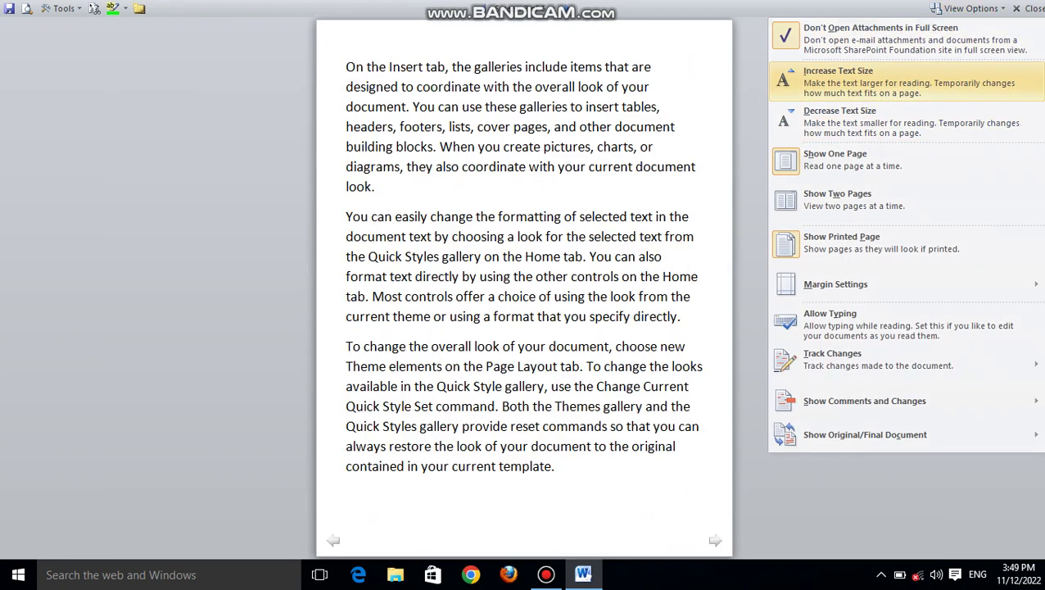
pyautogui.click(970, 8)
pyautogui.click(602, 167)
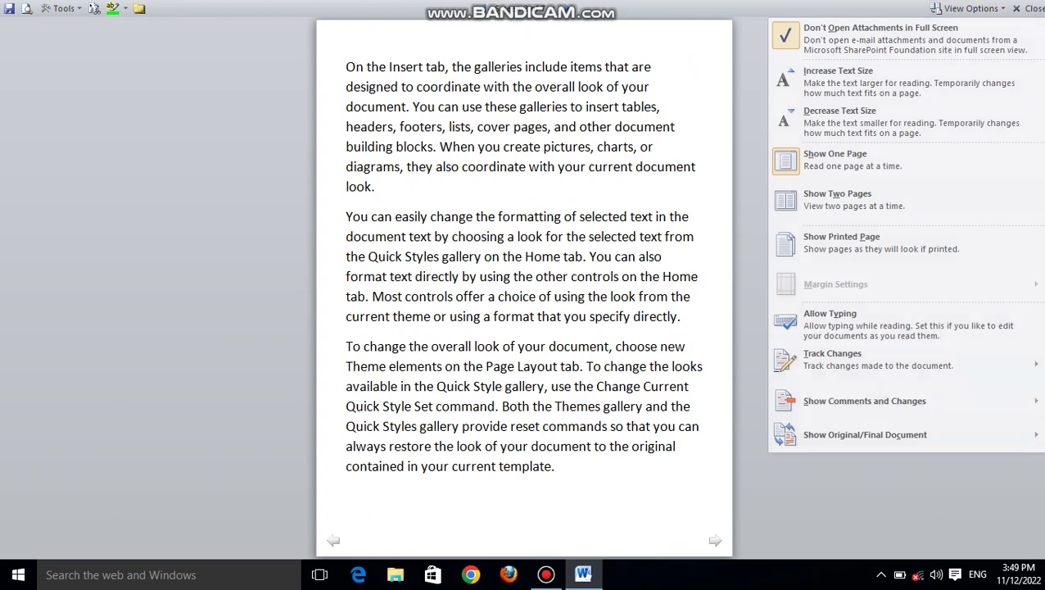
pyautogui.click(602, 167)
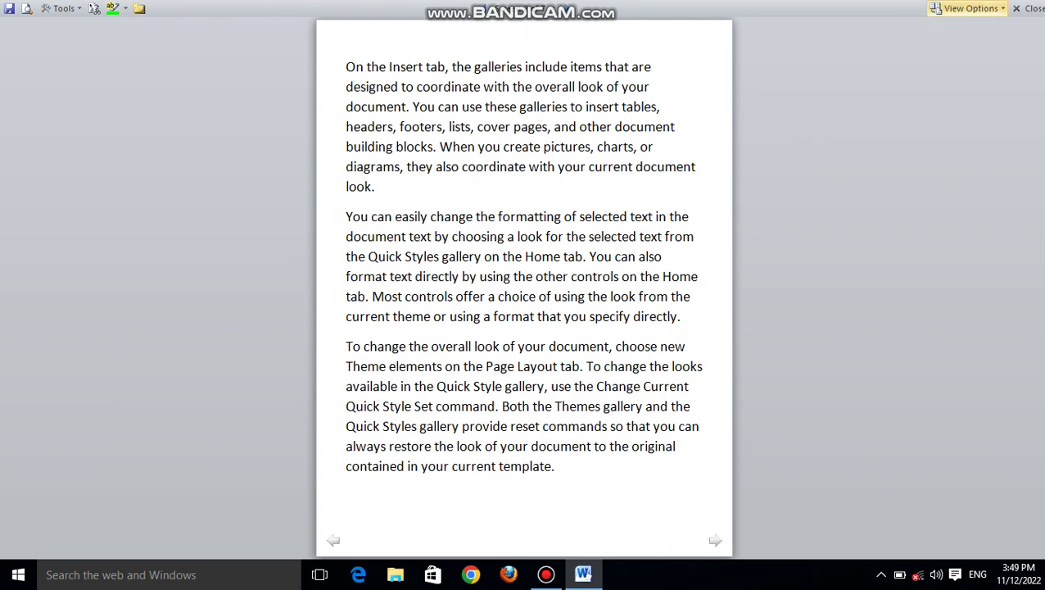
# - Allow typing in the reading view and add "Shri" at the end of the page's first paragraph
pyautogui.click(971, 8)
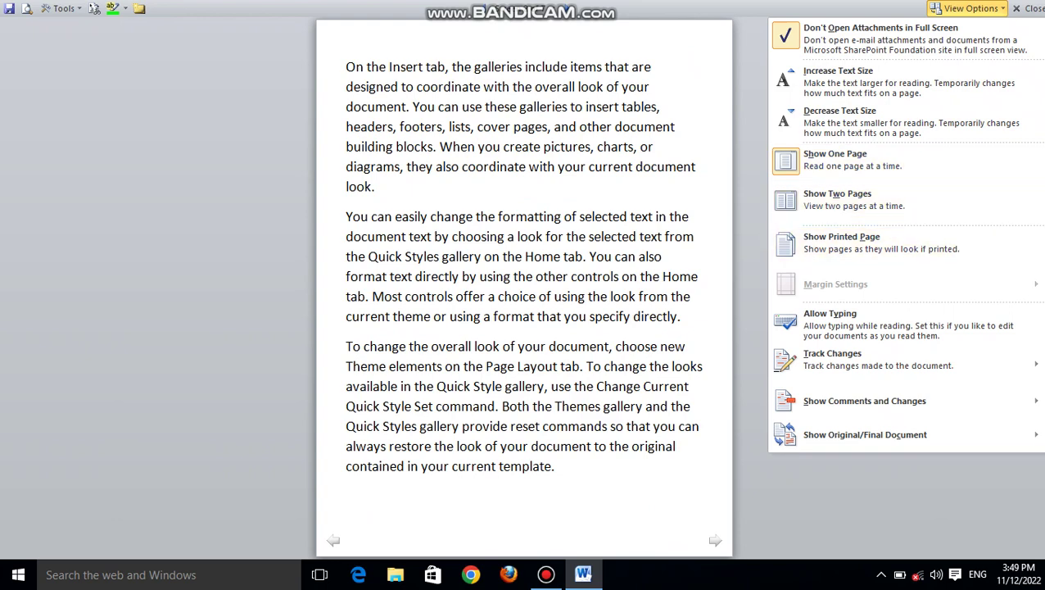
pyautogui.click(830, 319)
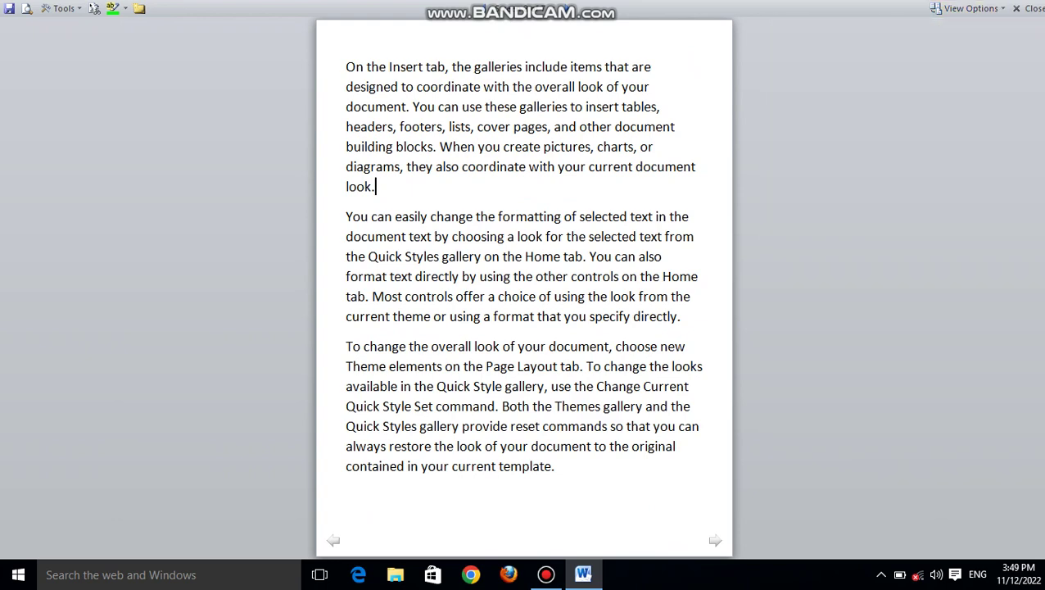
pyautogui.write('shri')
# - View the Track Changes choices among the reading options and close Full Screen Reading
pyautogui.click(969, 8)
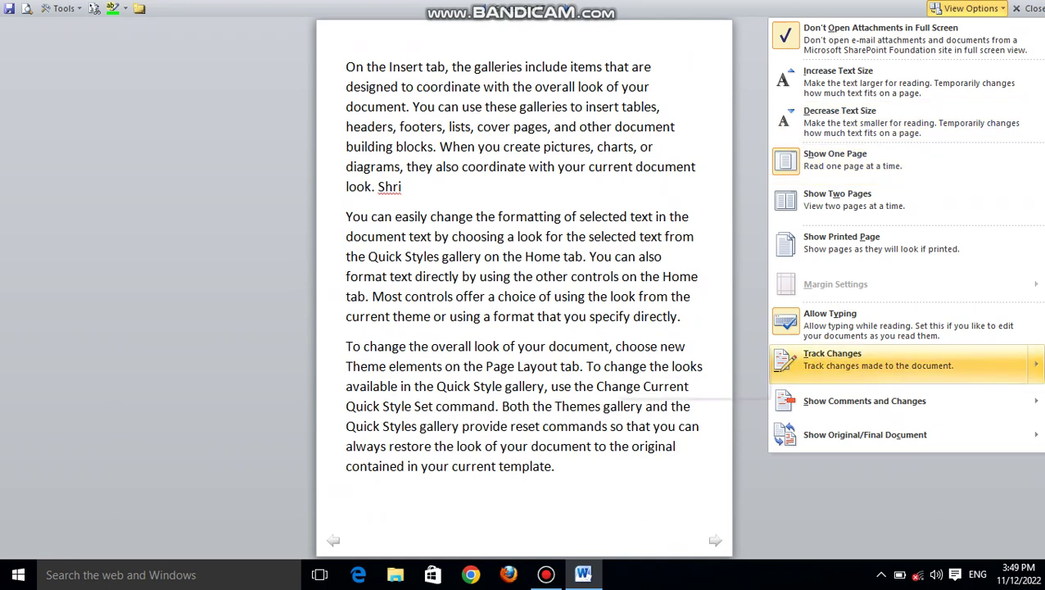
pyautogui.moveTo(832, 359)
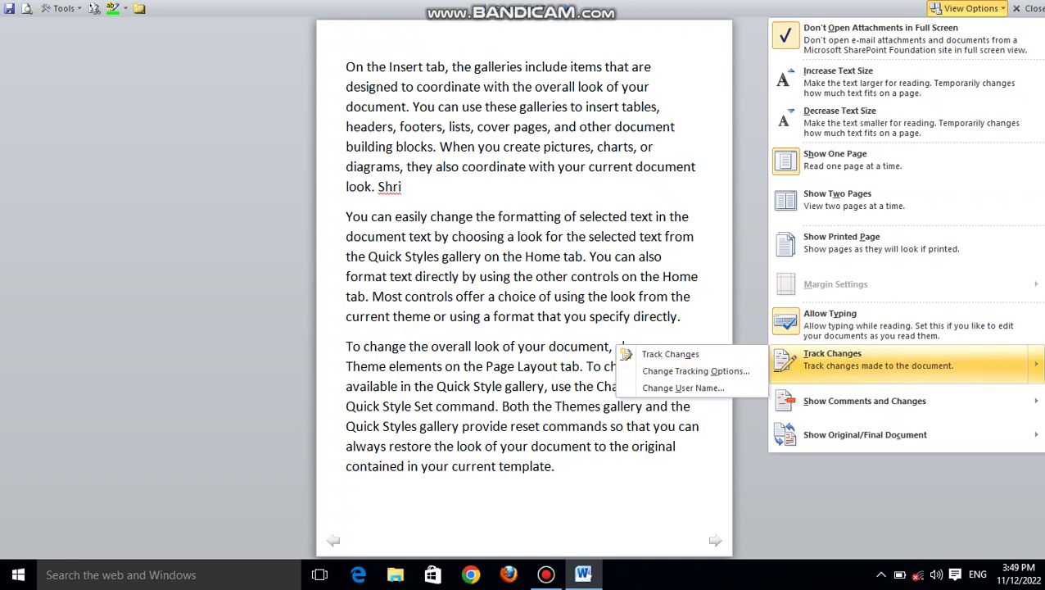
pyautogui.press('Escape')
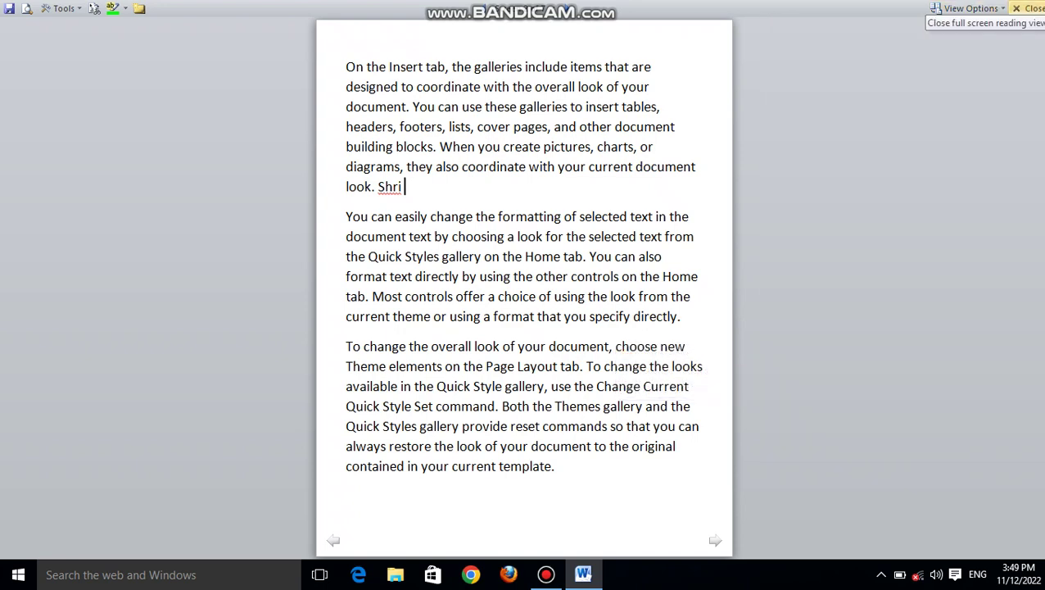
pyautogui.click(1029, 8)
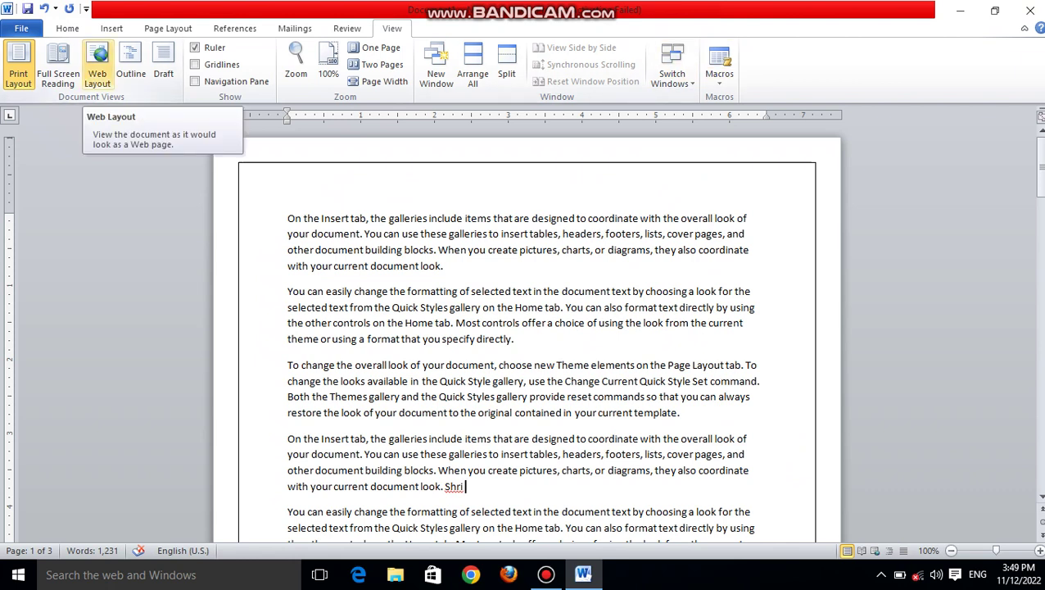
# - Show the document in Web Layout and look through its text
pyautogui.click(98, 70)
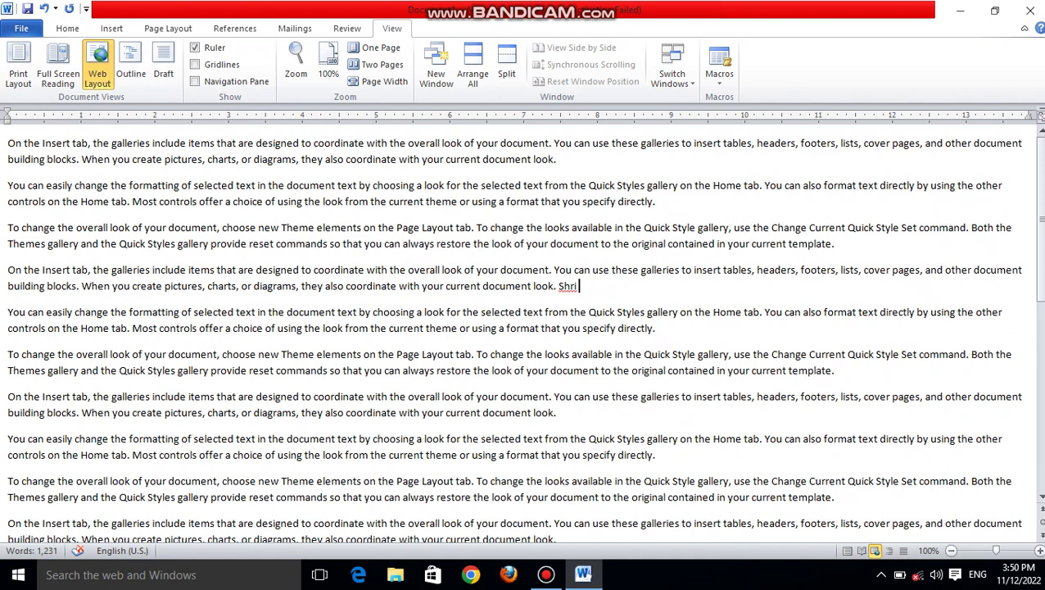
pyautogui.click(1041, 497)
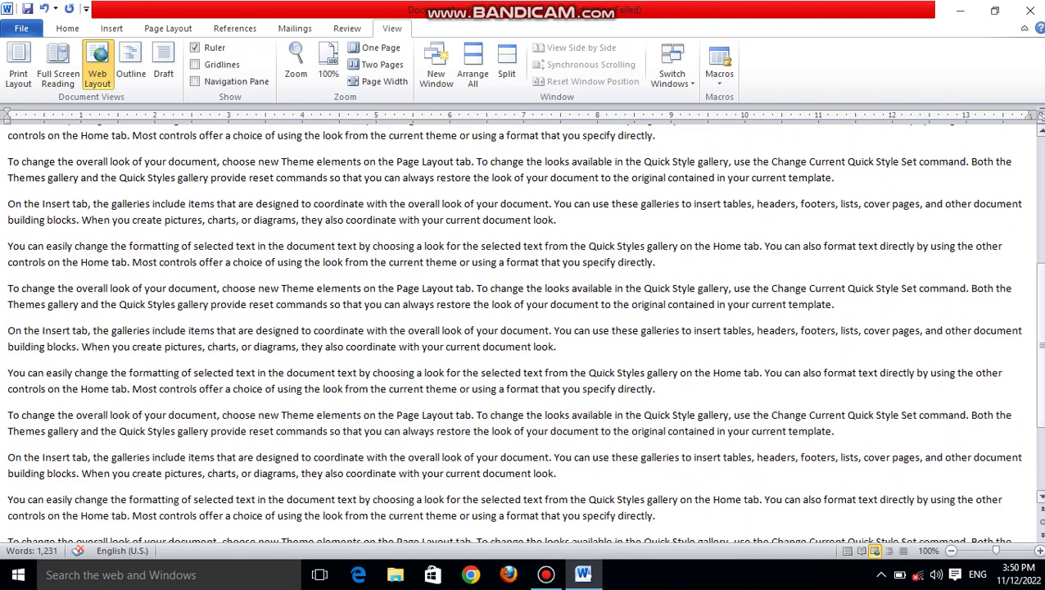
pyautogui.scroll(-1, 524, 331)
pyautogui.write('Shri')
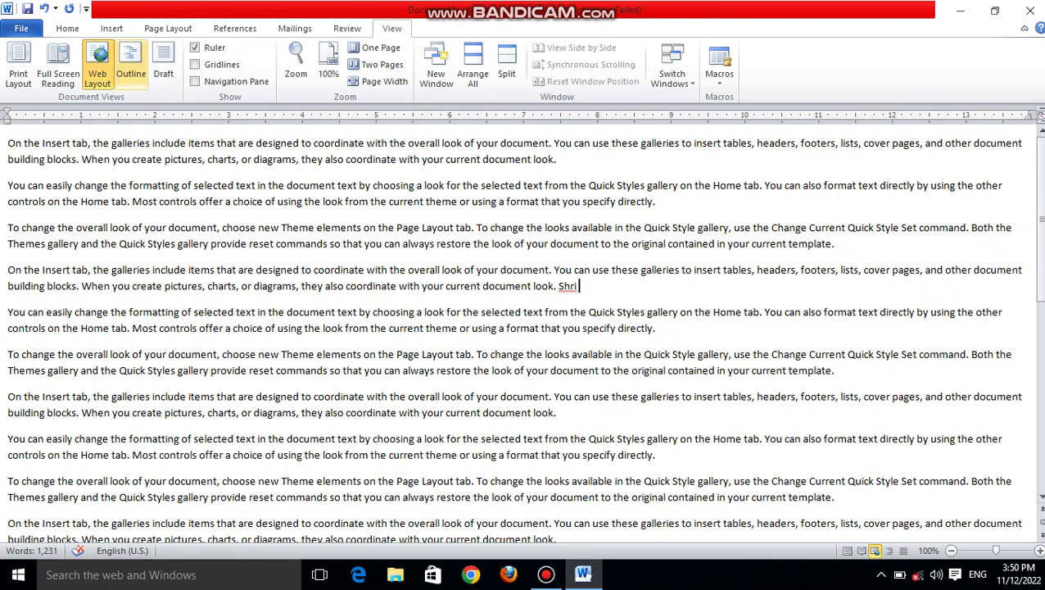
# - Show the document in Outline view and close that view to return to Print Layout
pyautogui.click(130, 66)
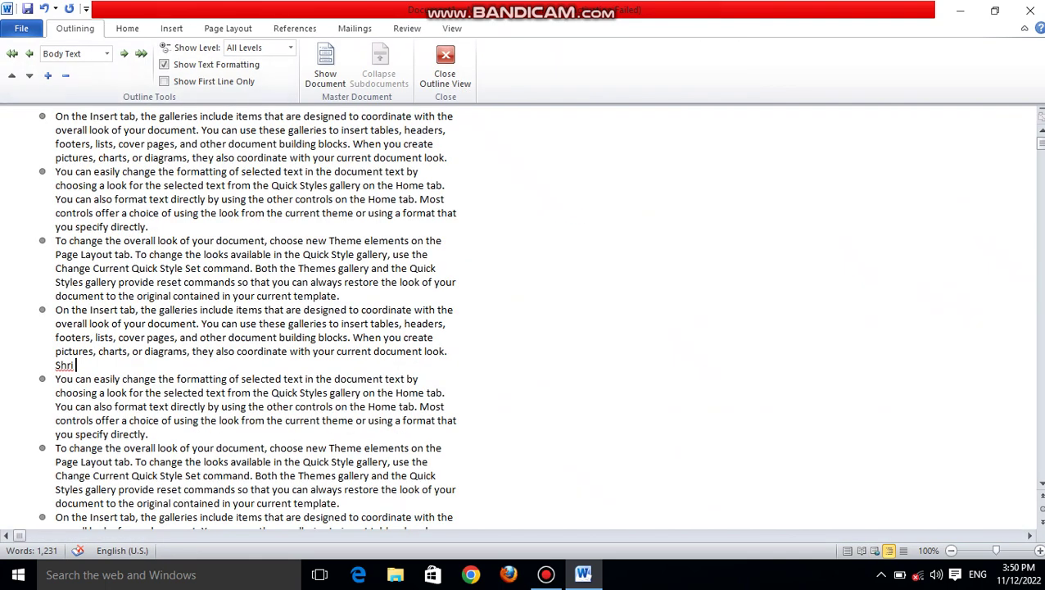
pyautogui.click(445, 66)
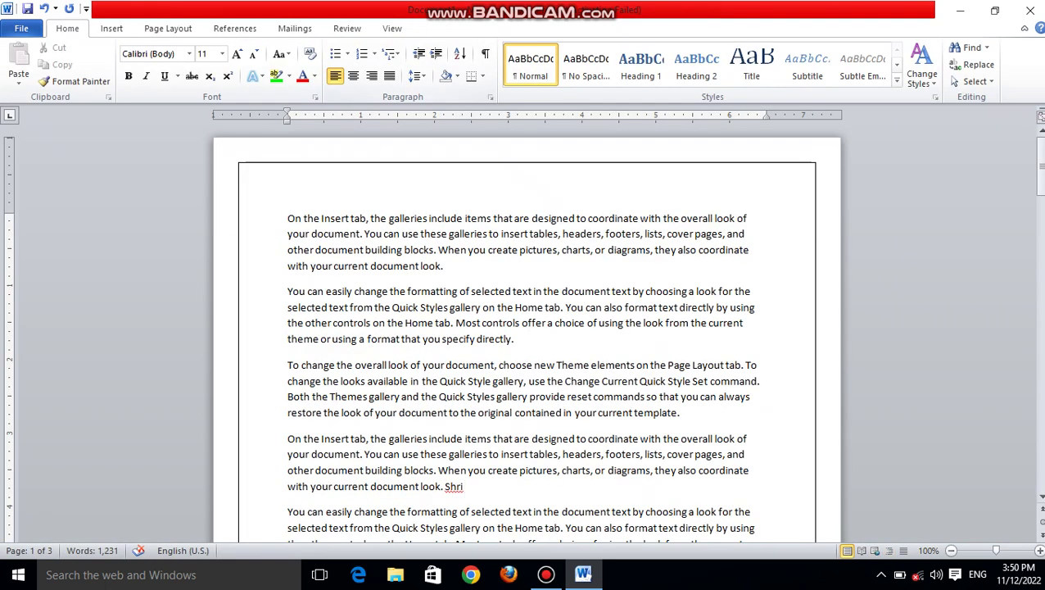
pyautogui.click(391, 27)
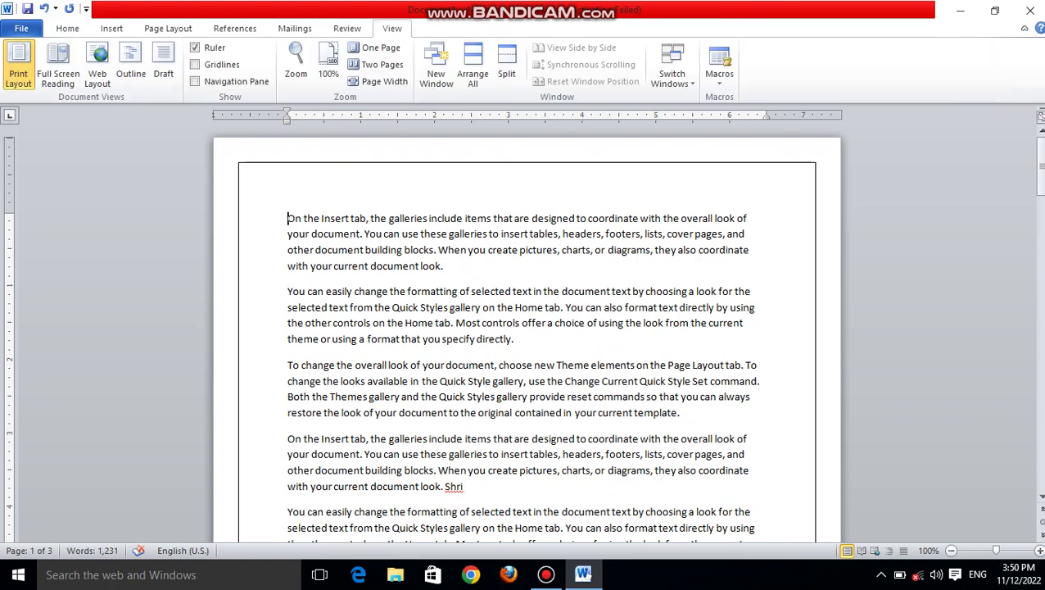
# - Add a new line reading "dca" above the first paragraph of the document
pyautogui.press('Return')
pyautogui.press('Up')
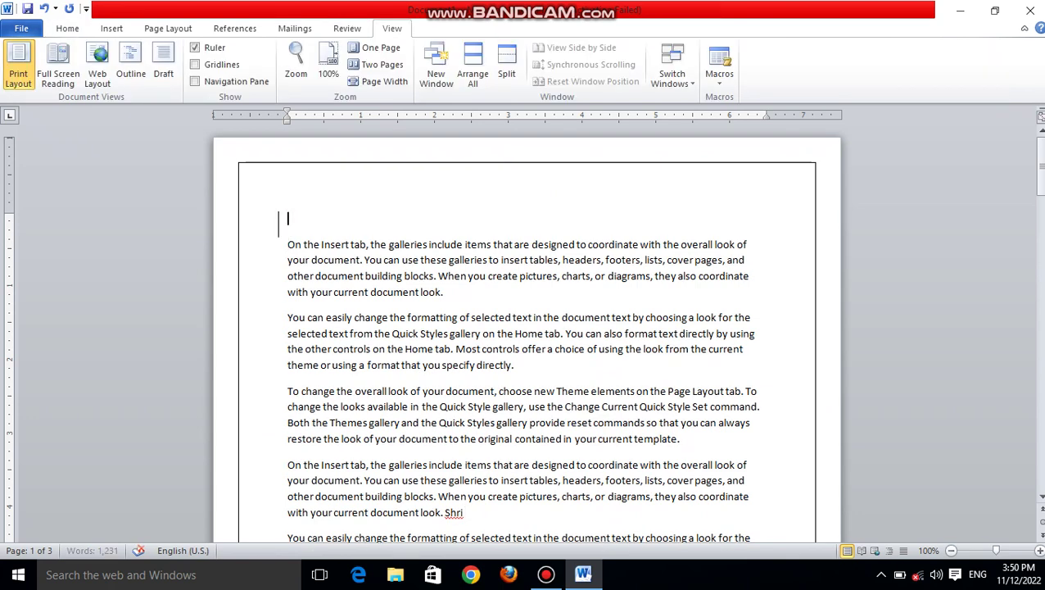
pyautogui.write('dca')
# - Apply the Heading 1 style to the "dca" line at the start of the document
pyautogui.click(346, 28)
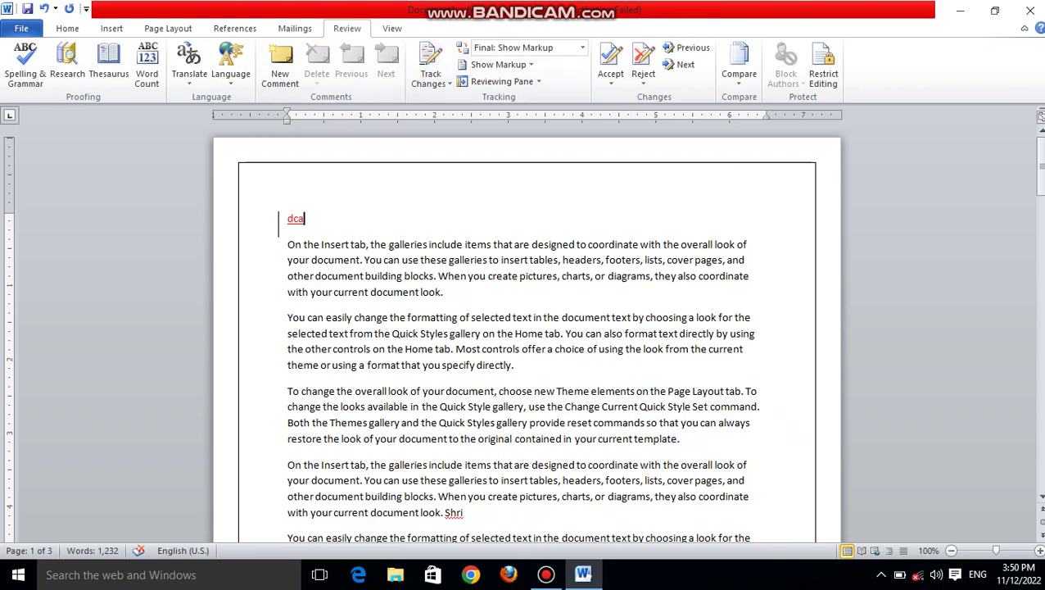
pyautogui.moveTo(306, 219); pyautogui.dragTo(288, 219)
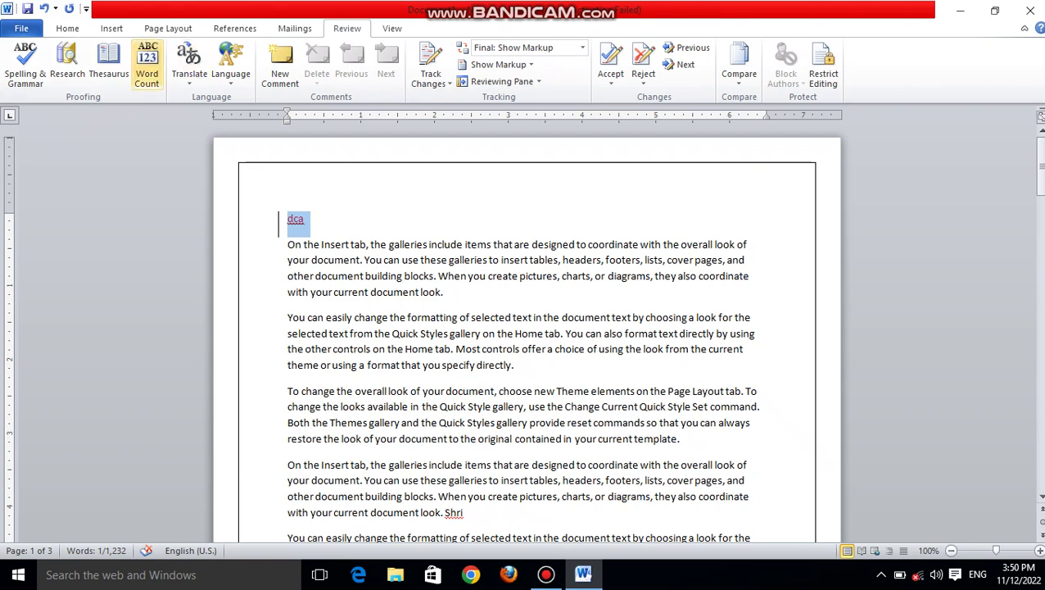
pyautogui.click(67, 28)
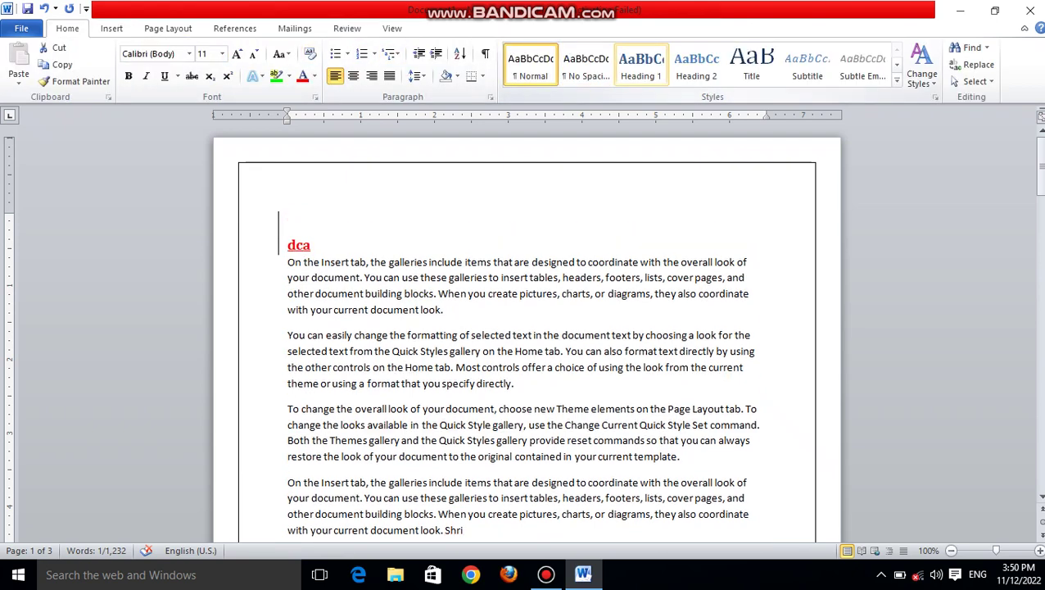
pyautogui.click(641, 65)
pyautogui.click(312, 245)
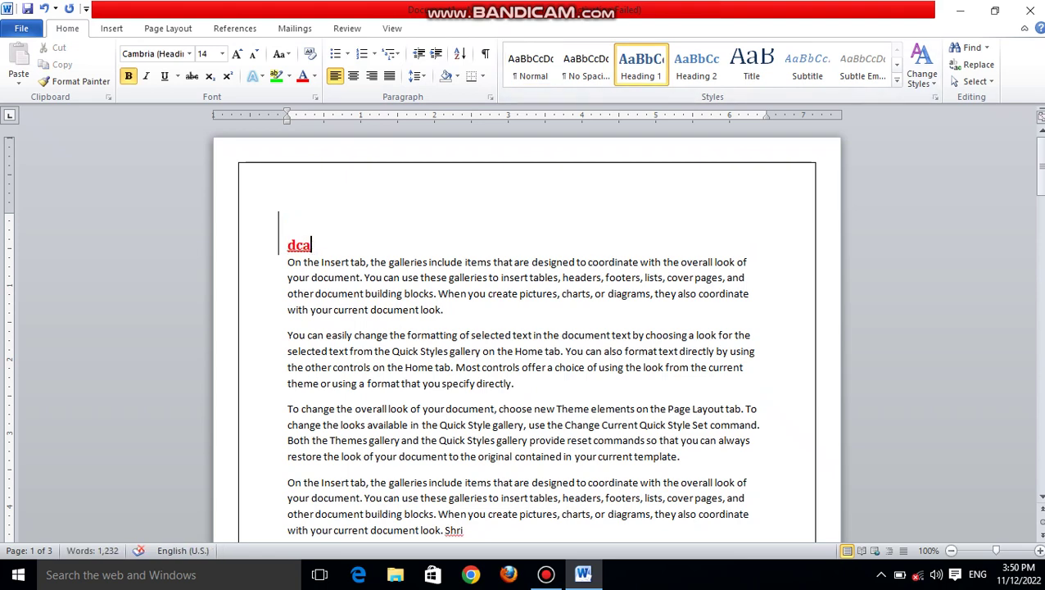
# - Open Outline view and demote the "dca" heading to Level 4, promoting it back to Level 1
pyautogui.click(392, 28)
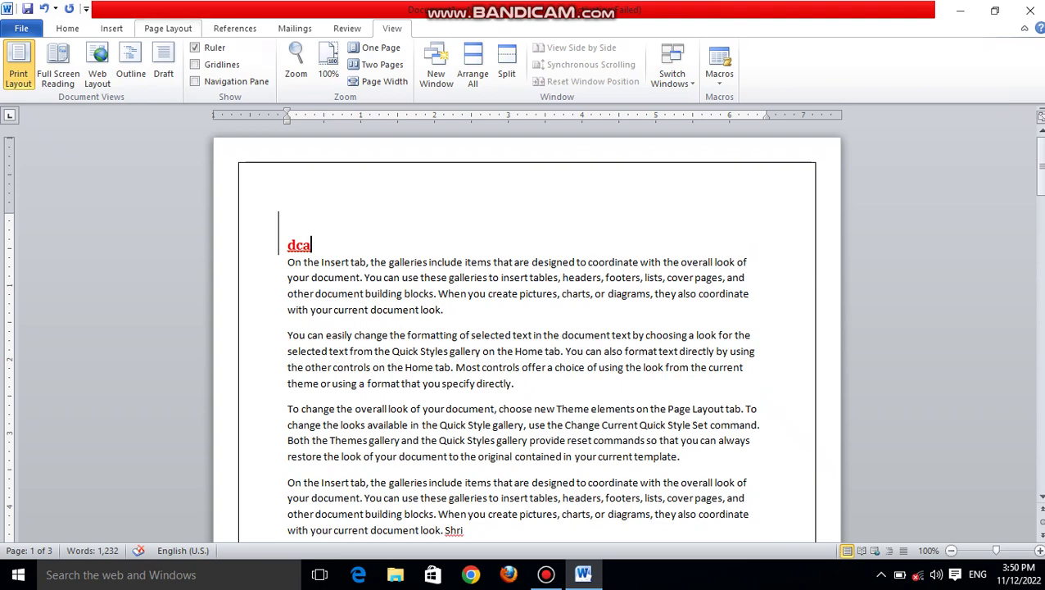
pyautogui.click(130, 66)
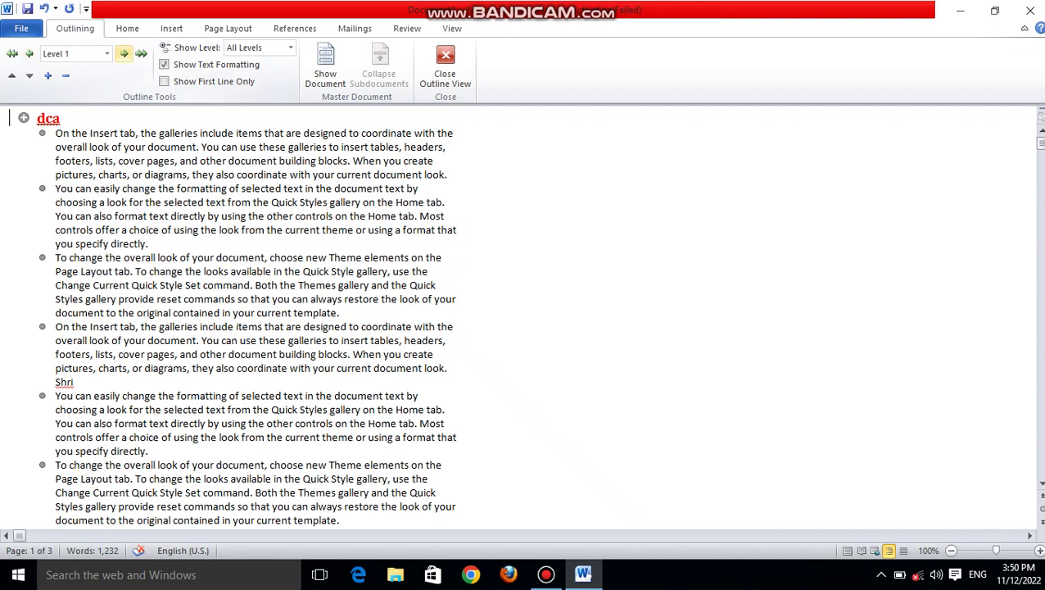
pyautogui.click(124, 53)
pyautogui.doubleClick(124, 53)
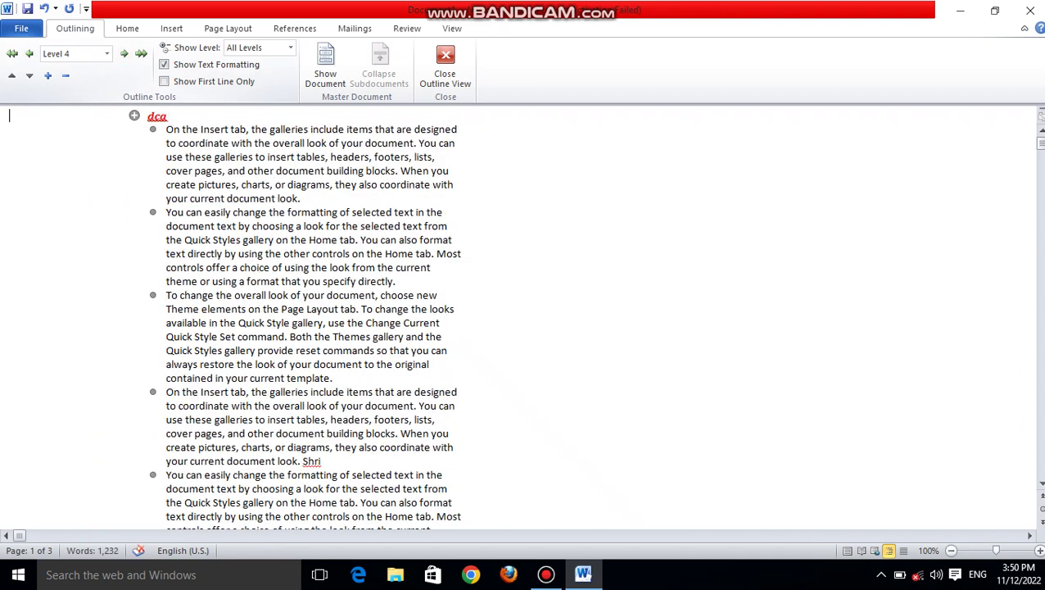
pyautogui.doubleClick(29, 53)
pyautogui.click(28, 53)
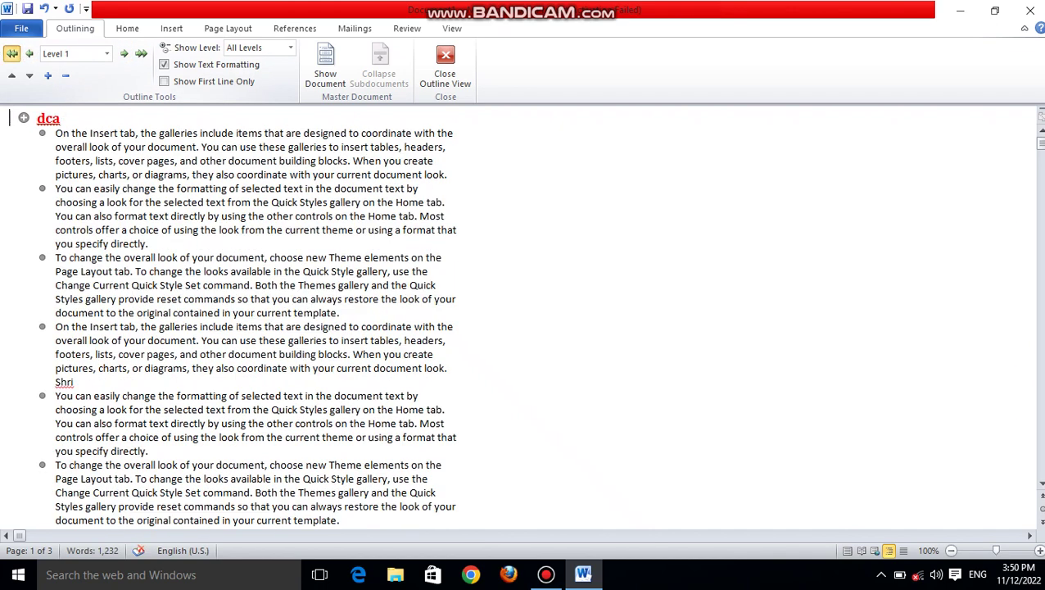
# - Demote the "dca" heading to body text and restore it to Level 1, and collapse and expand its contents
pyautogui.click(141, 53)
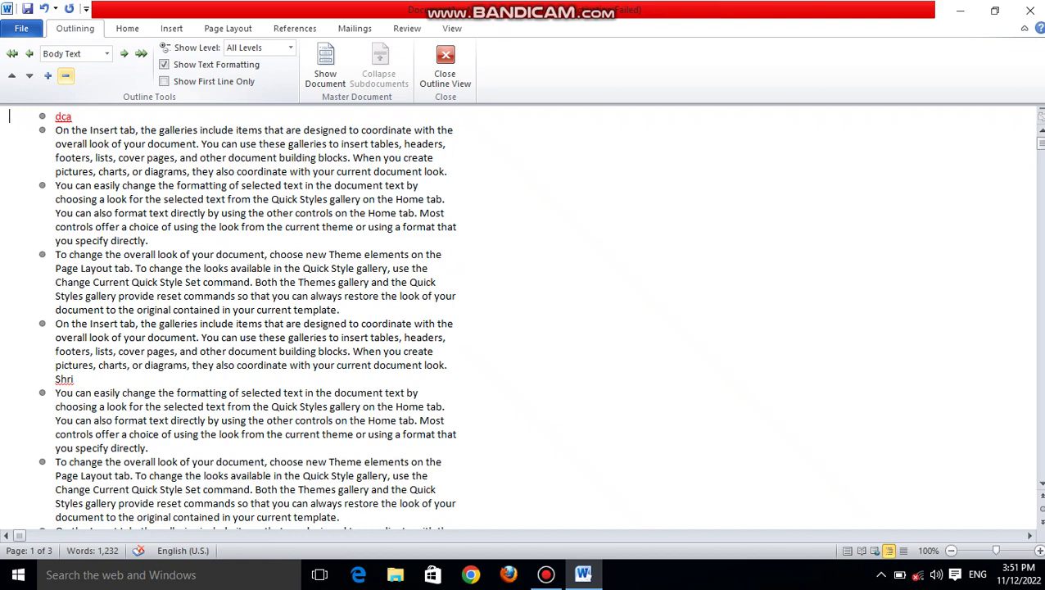
pyautogui.click(12, 53)
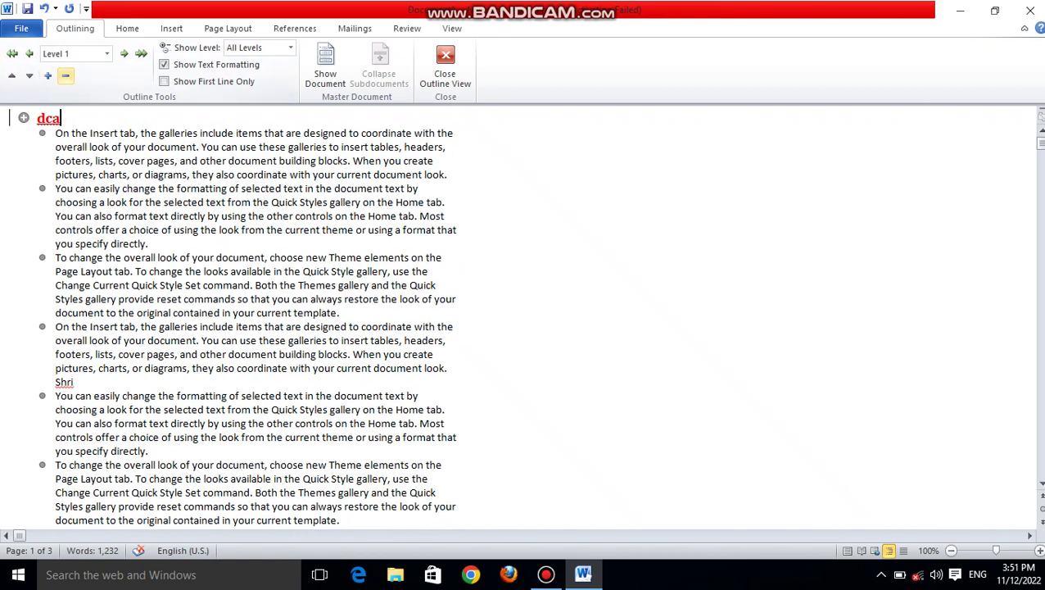
pyautogui.click(65, 75)
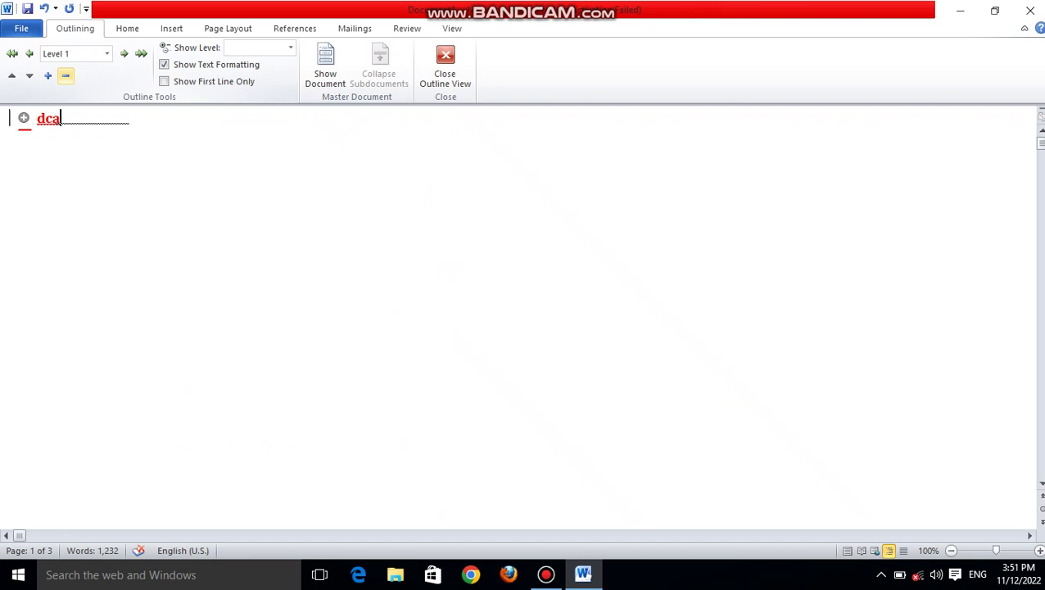
pyautogui.click(47, 75)
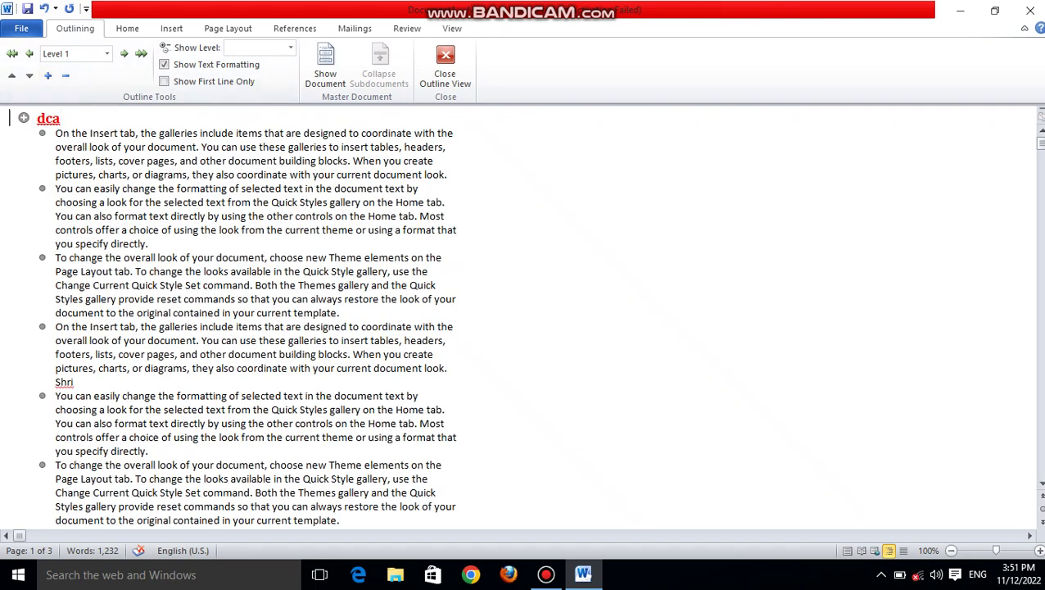
# - Insert a new line reading "pgdca" after the second paragraph under the "dca" heading
pyautogui.click(149, 244)
pyautogui.press('Return')
pyautogui.write('p')
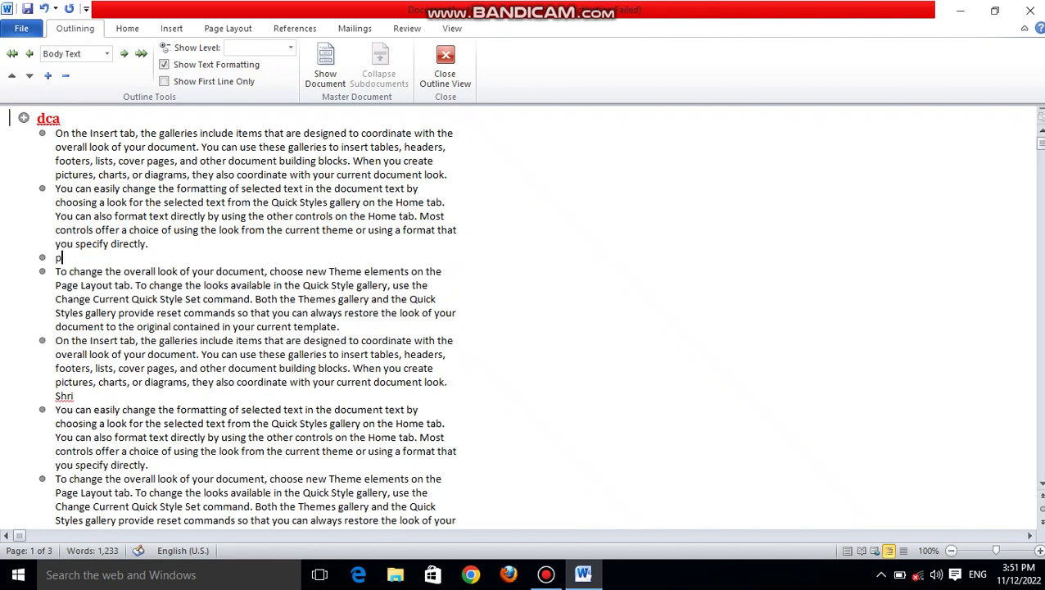
pyautogui.write('gdca')
# - Promote the "pgdca" line to a Level 1 heading and close Outline view
pyautogui.hotkey('shift', 'Home')
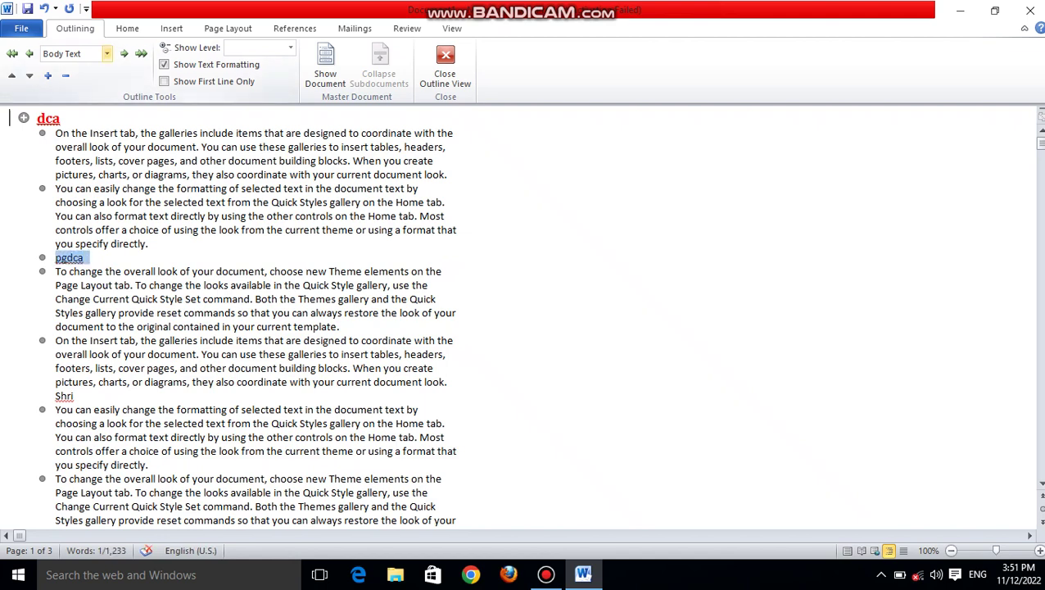
pyautogui.click(12, 53)
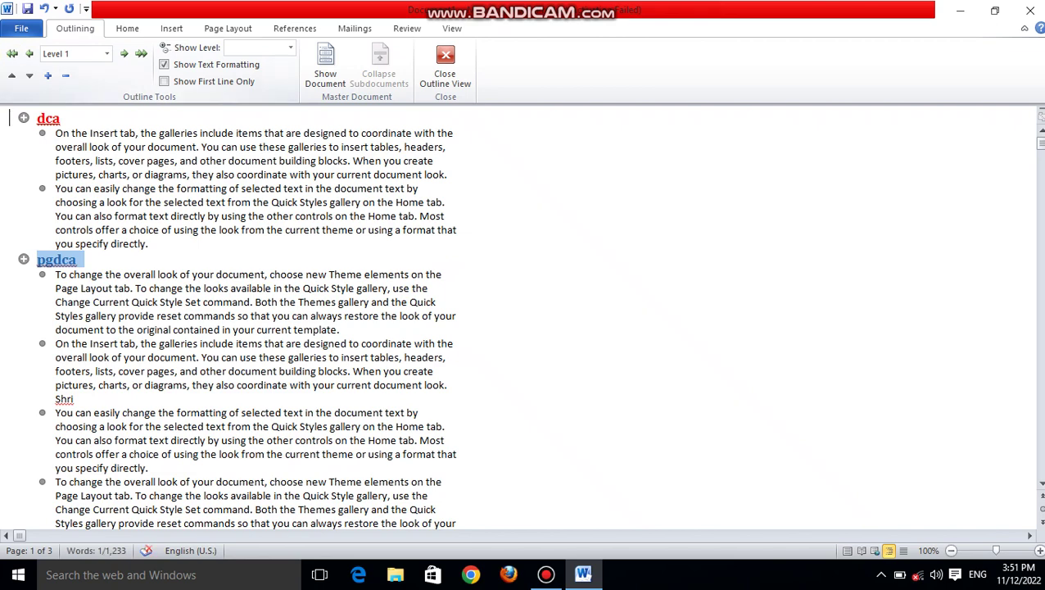
pyautogui.click(79, 259)
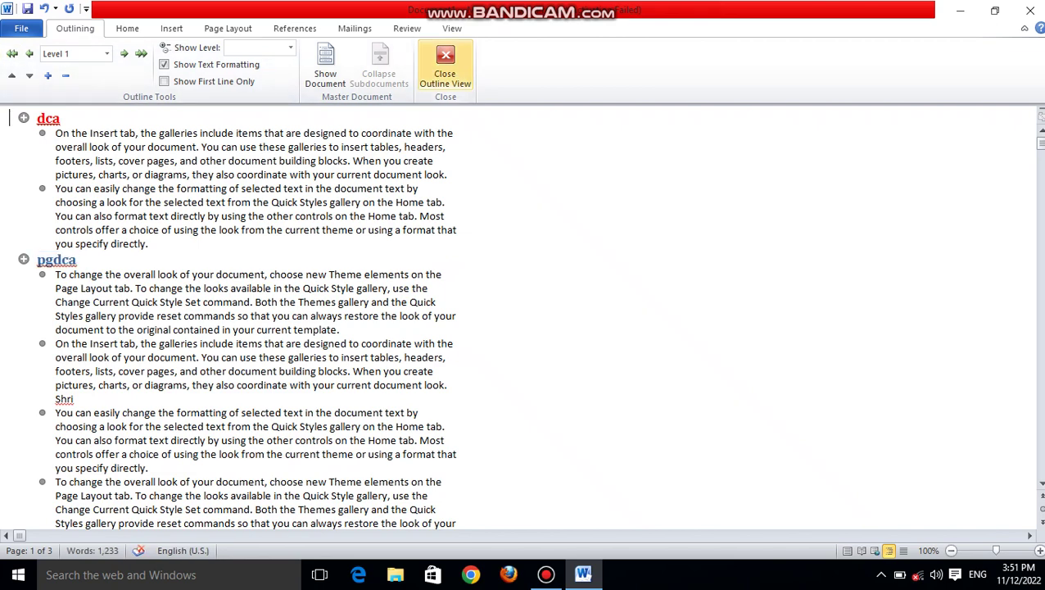
pyautogui.click(446, 66)
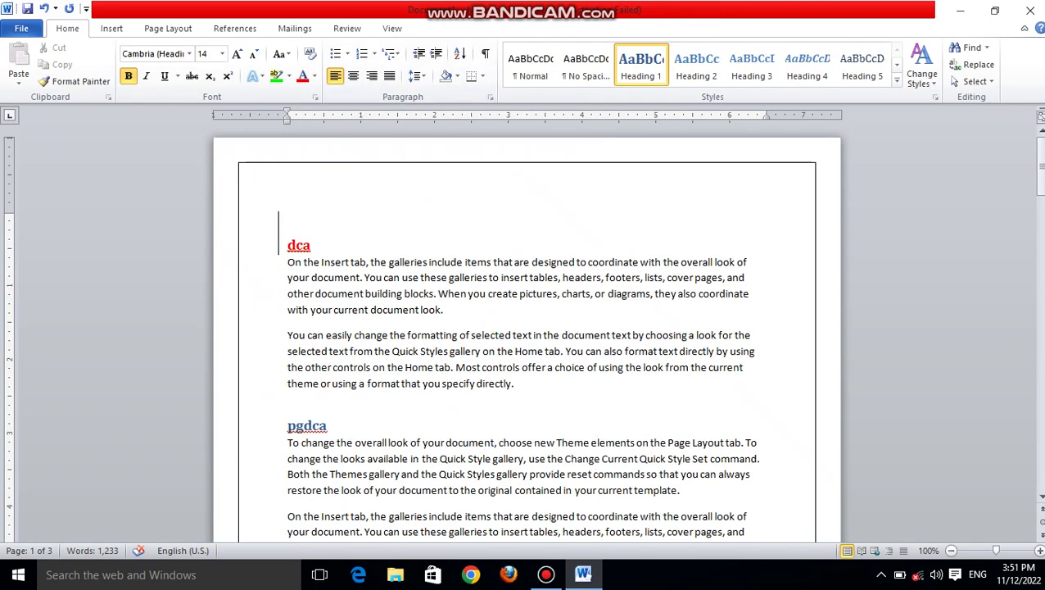
# - Switch the document to Draft view, look through its pages, and return to Print Layout
pyautogui.click(391, 27)
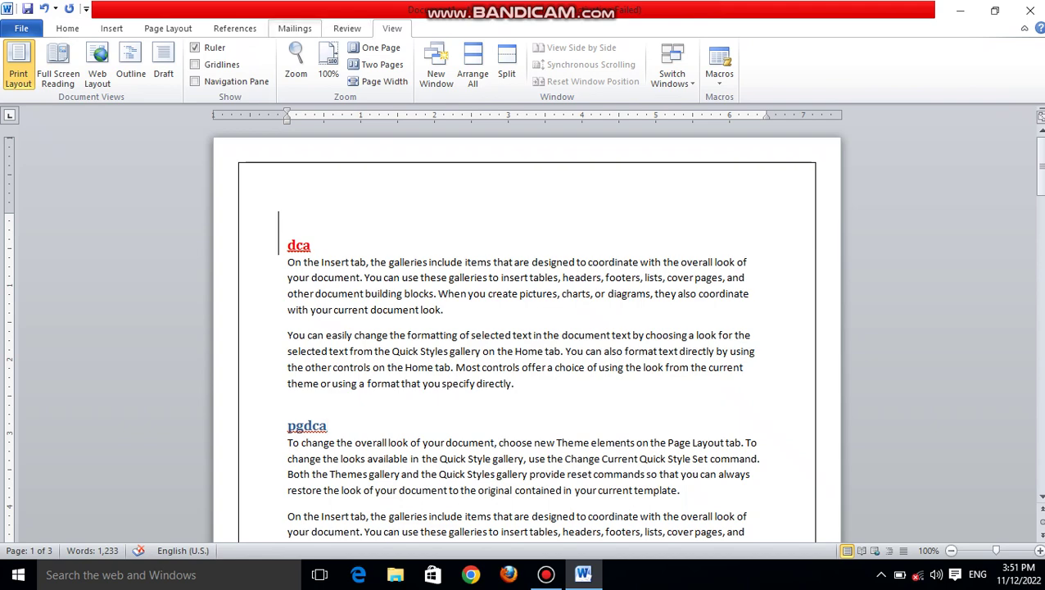
pyautogui.click(163, 72)
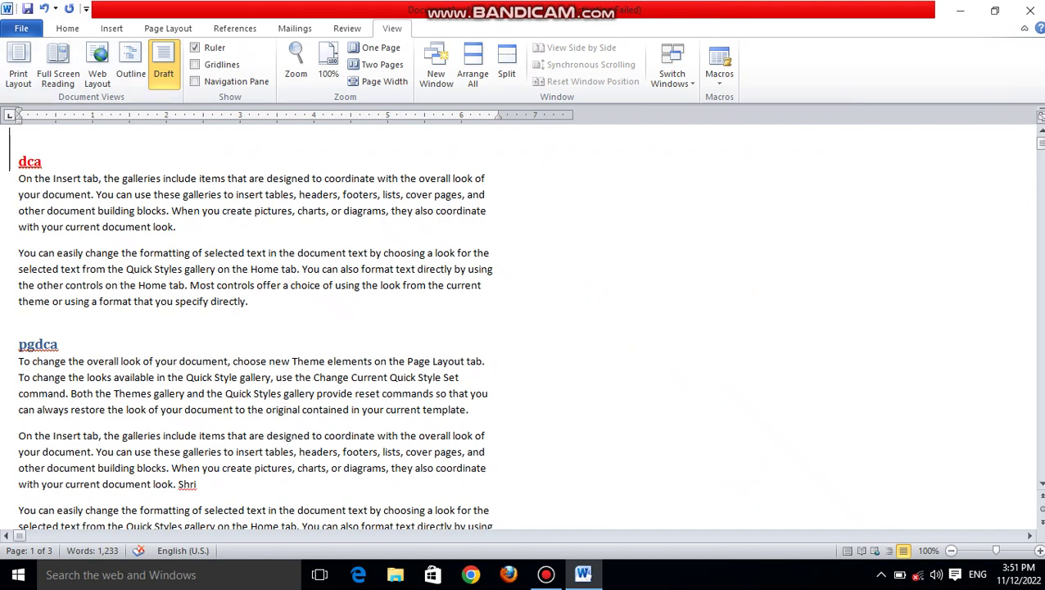
pyautogui.scroll(-3, 524, 327)
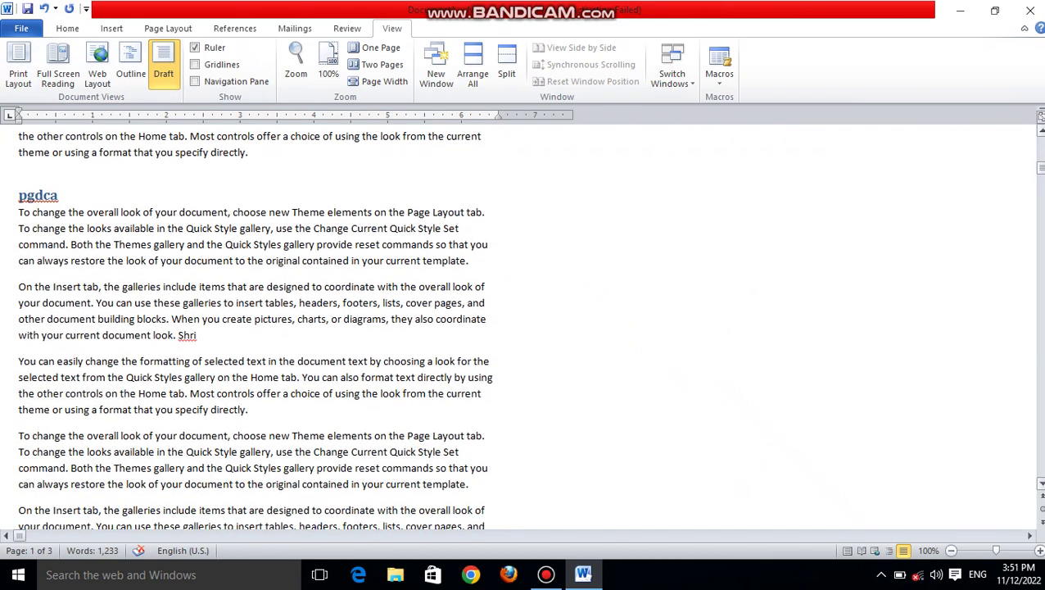
pyautogui.scroll(-5, 524, 327)
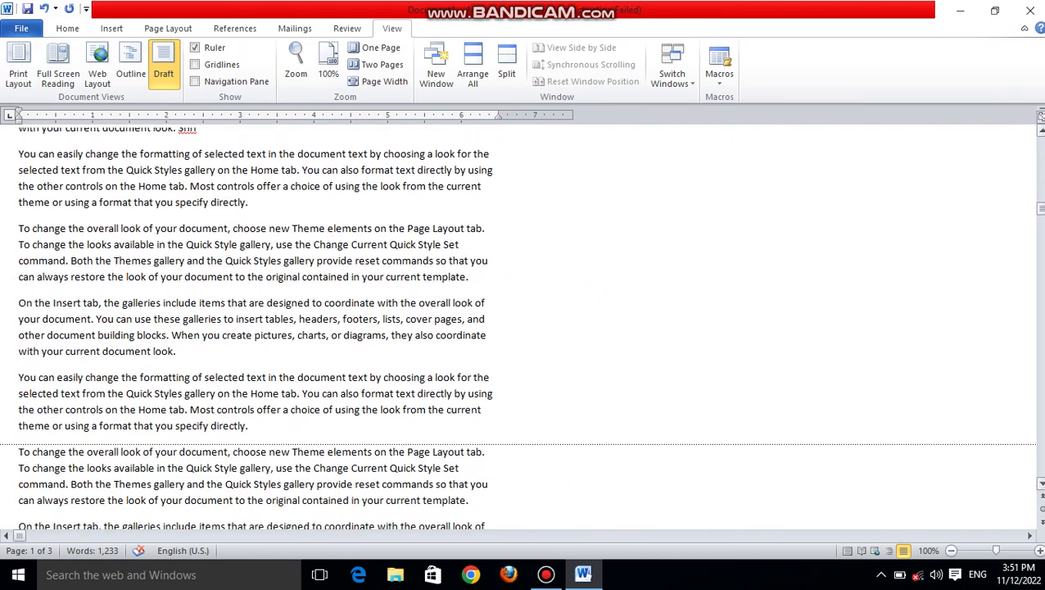
pyautogui.scroll(-5, 524, 328)
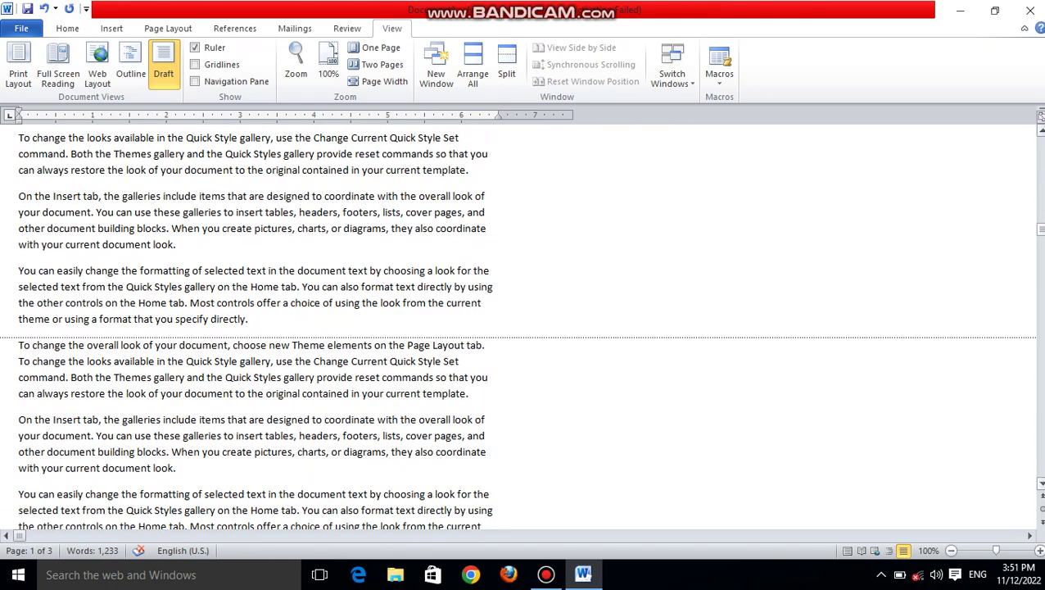
pyautogui.moveTo(1040, 229); pyautogui.dragTo(1040, 143)
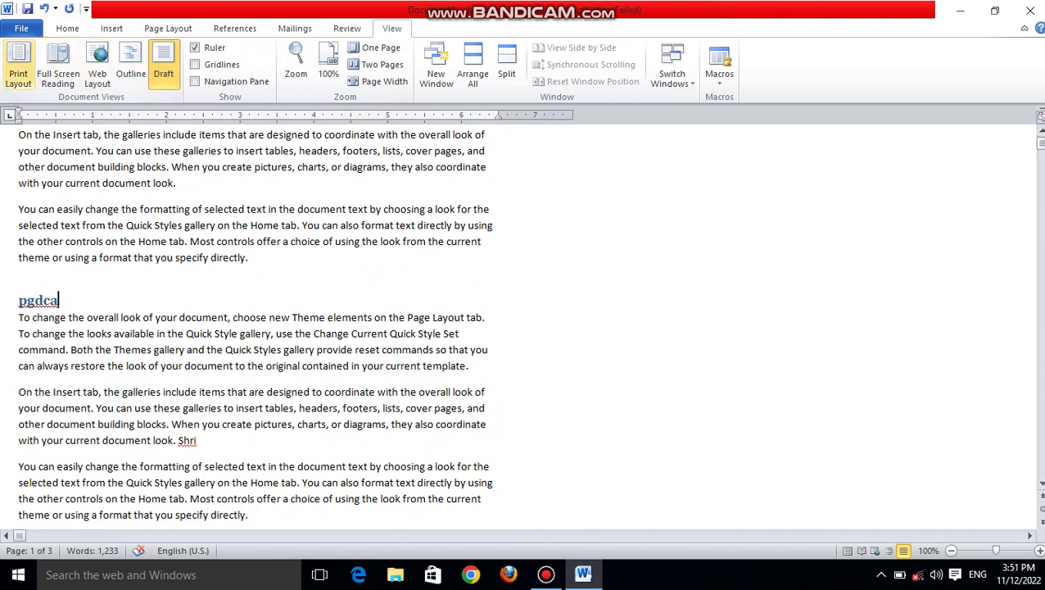
pyautogui.click(18, 73)
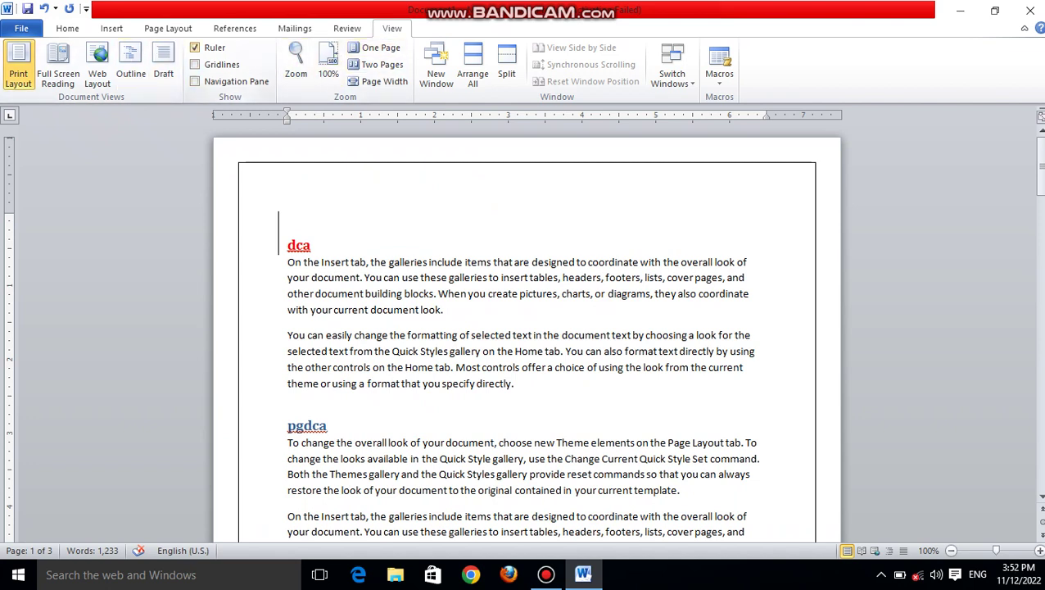
# - Toggle the ruler off, on and off again, and show and hide the document gridlines
pyautogui.click(195, 48)
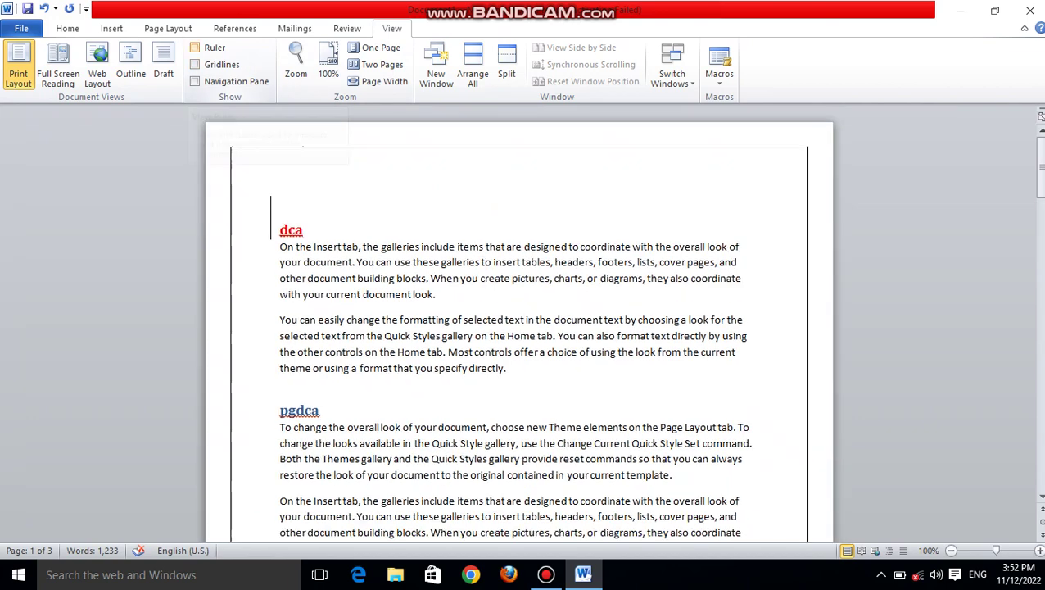
pyautogui.click(195, 47)
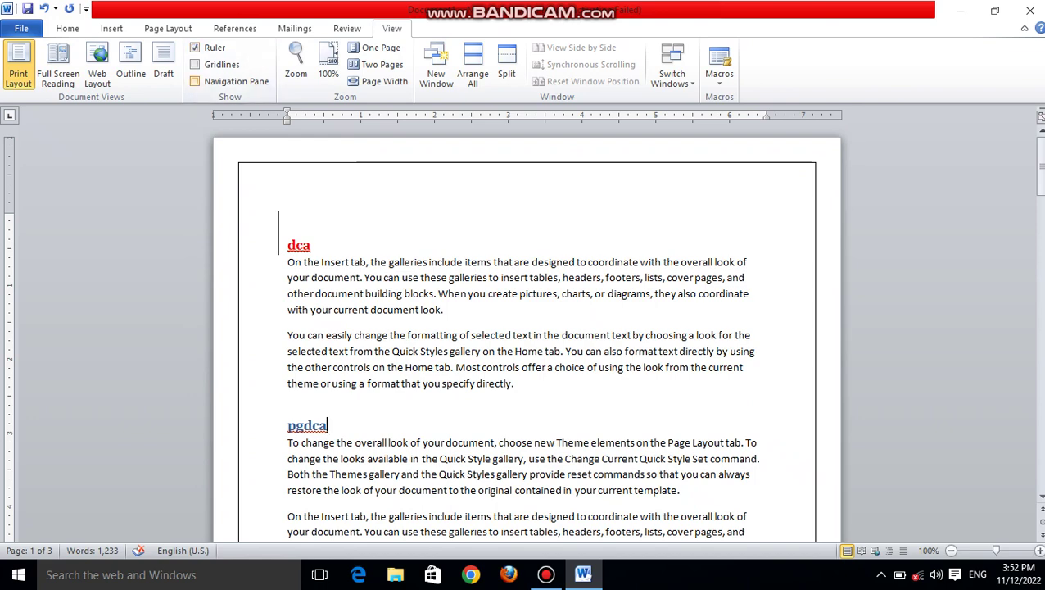
pyautogui.click(195, 48)
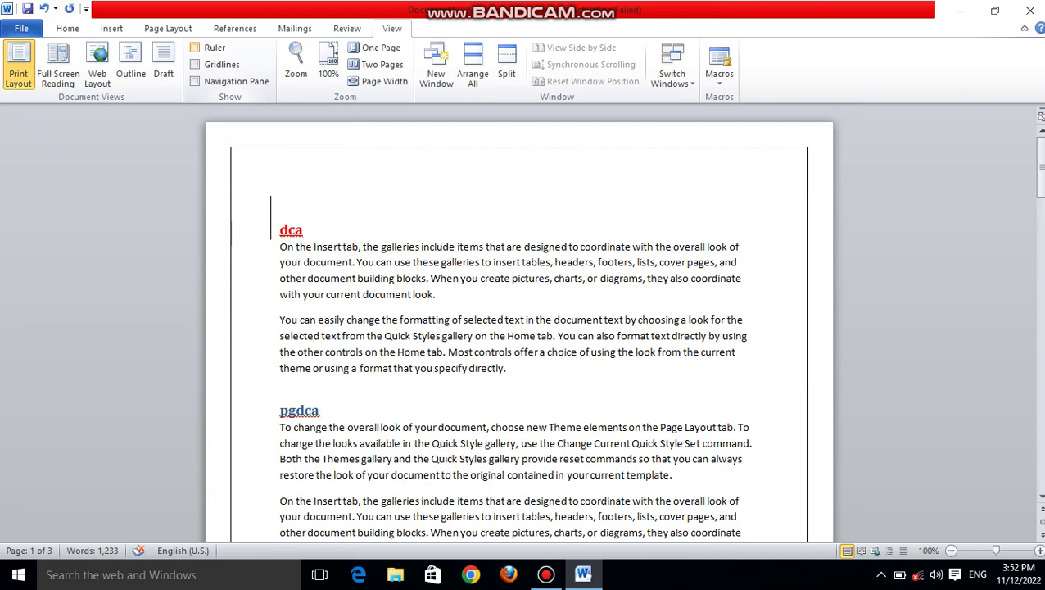
pyautogui.click(195, 64)
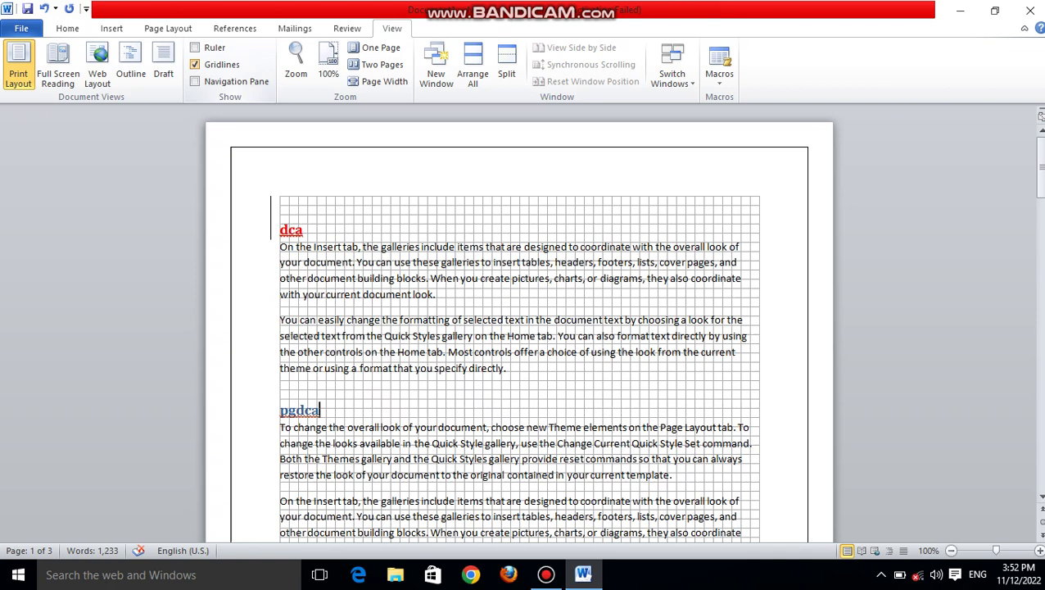
pyautogui.click(195, 64)
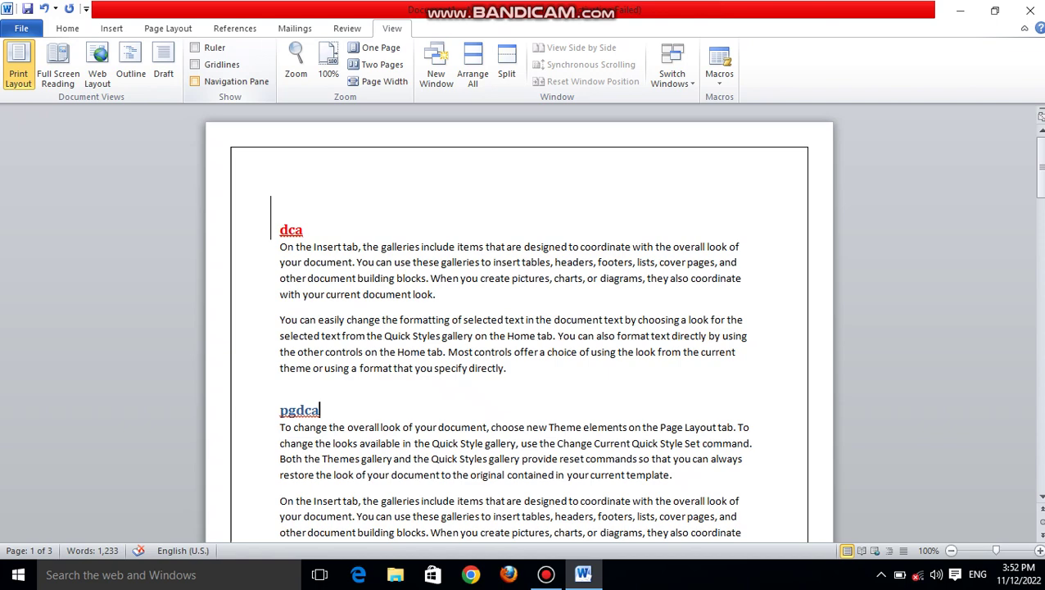
# - Show the Navigation Pane, jump between the "dca" and "pgdca" headings with it, and hide the pane
pyautogui.click(195, 81)
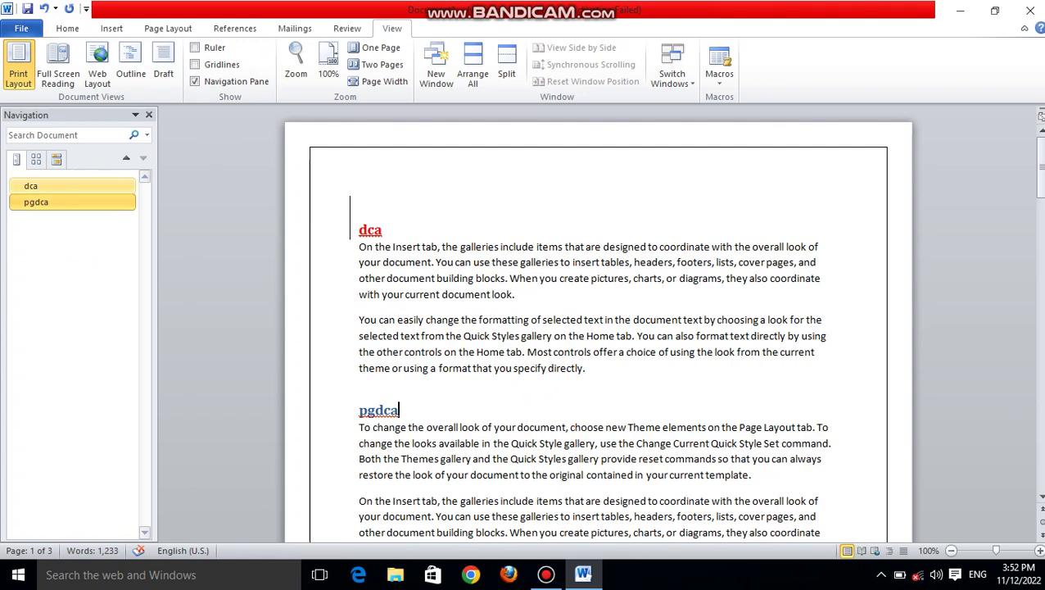
pyautogui.click(72, 186)
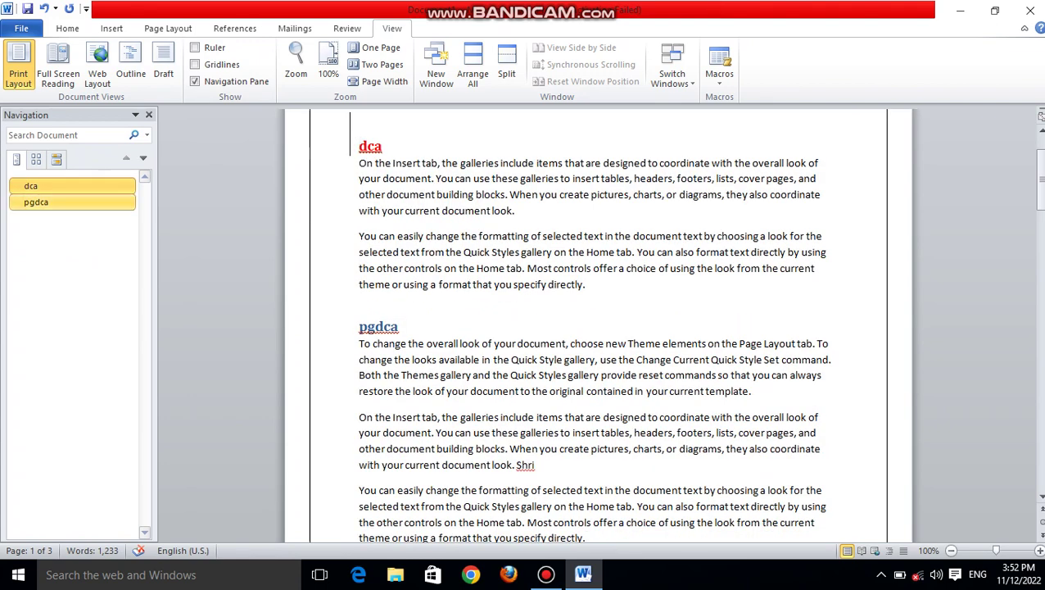
pyautogui.click(72, 202)
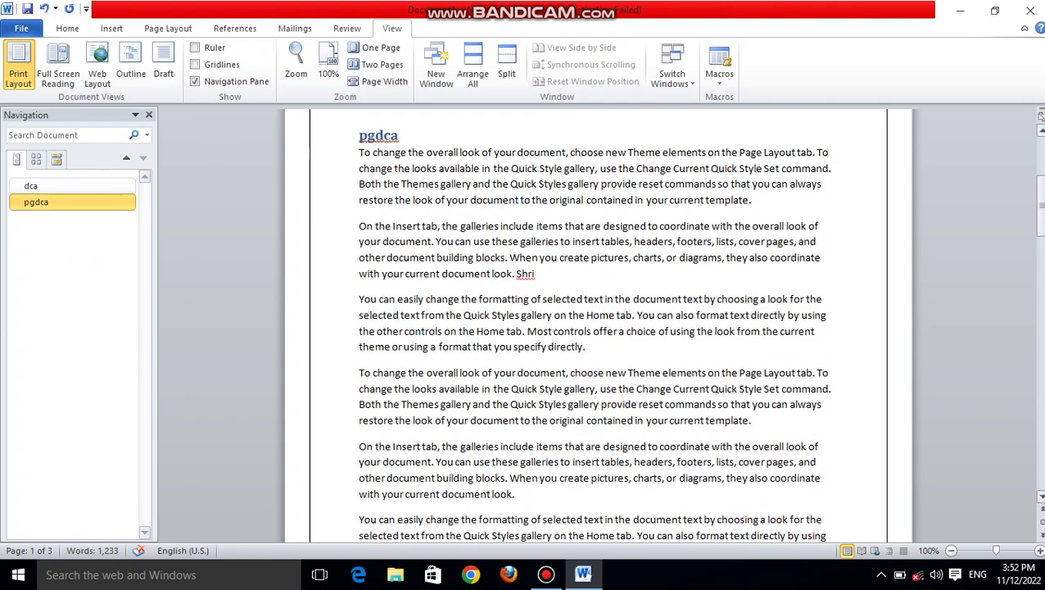
pyautogui.scroll(-10, 598, 328)
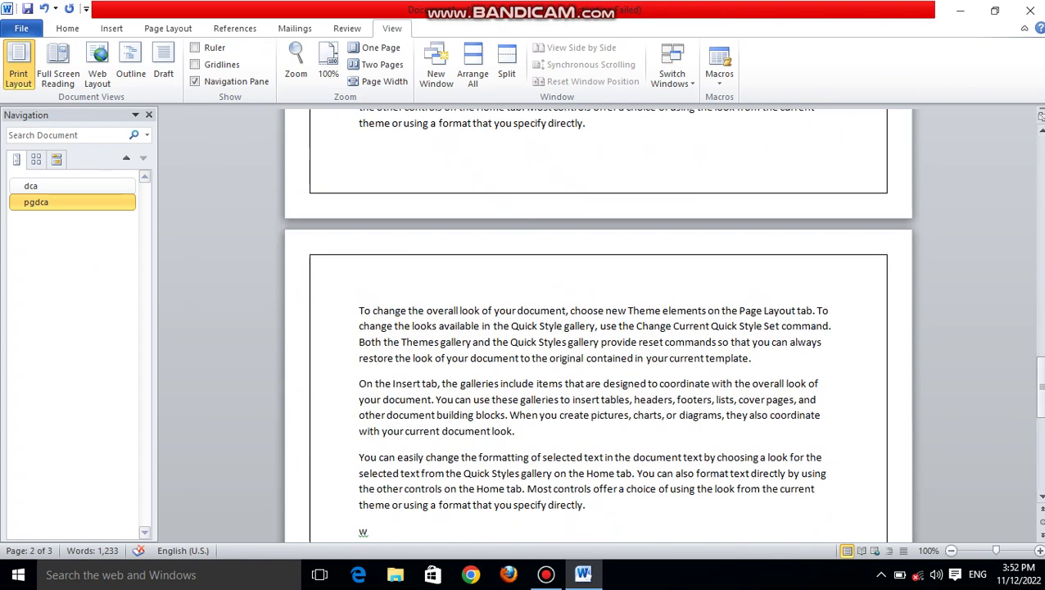
pyautogui.click(72, 186)
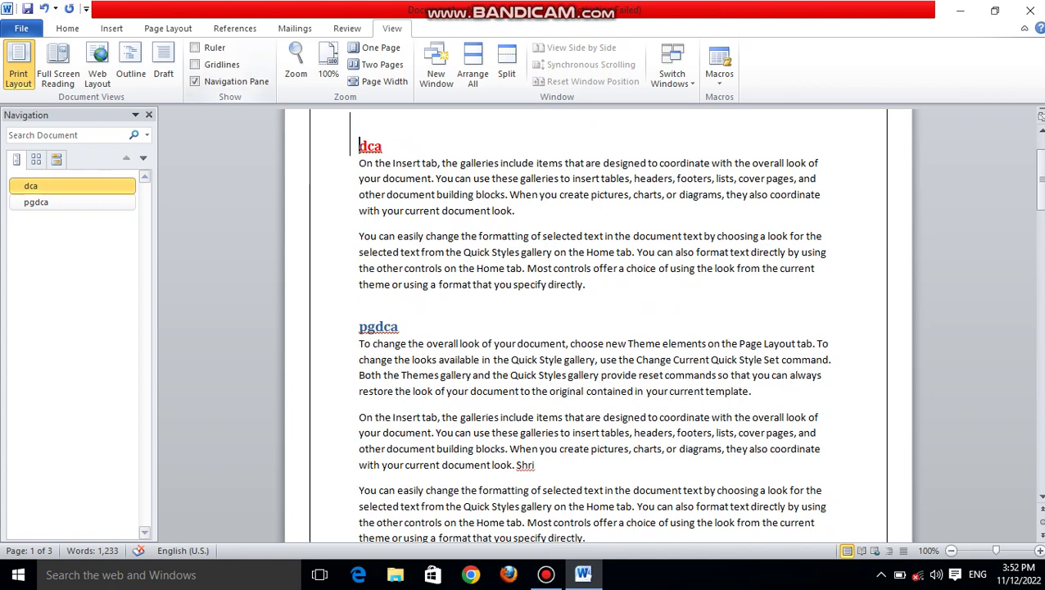
pyautogui.click(229, 81)
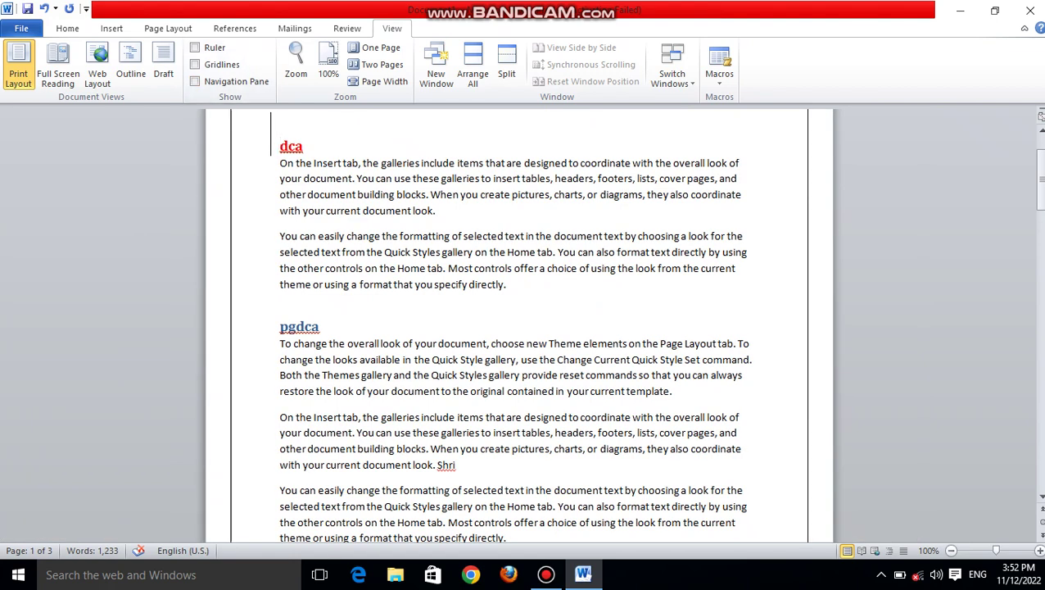
pyautogui.scroll(2, 519, 328)
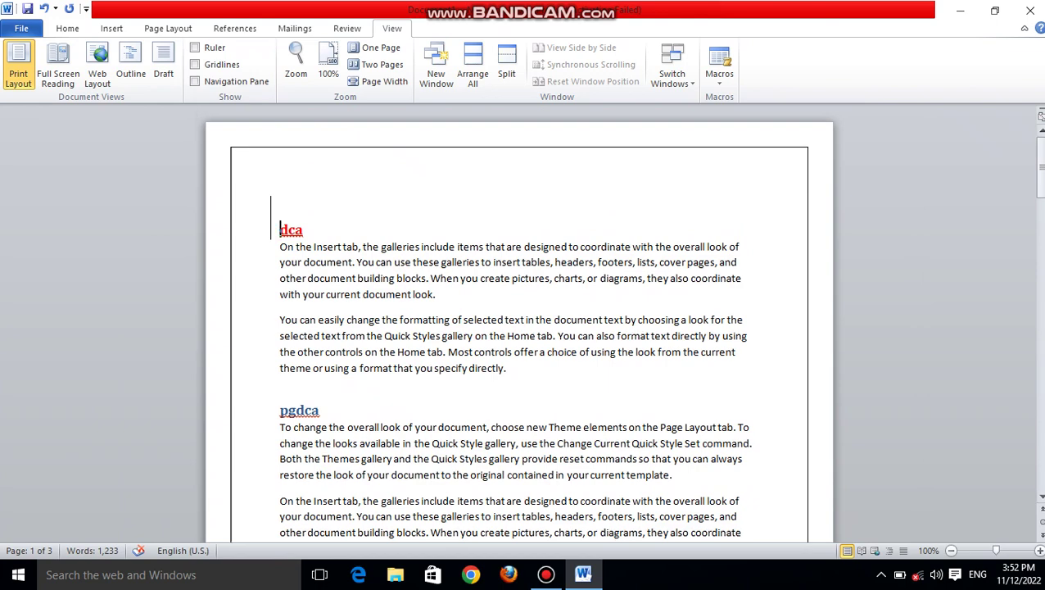
pyautogui.click(229, 81)
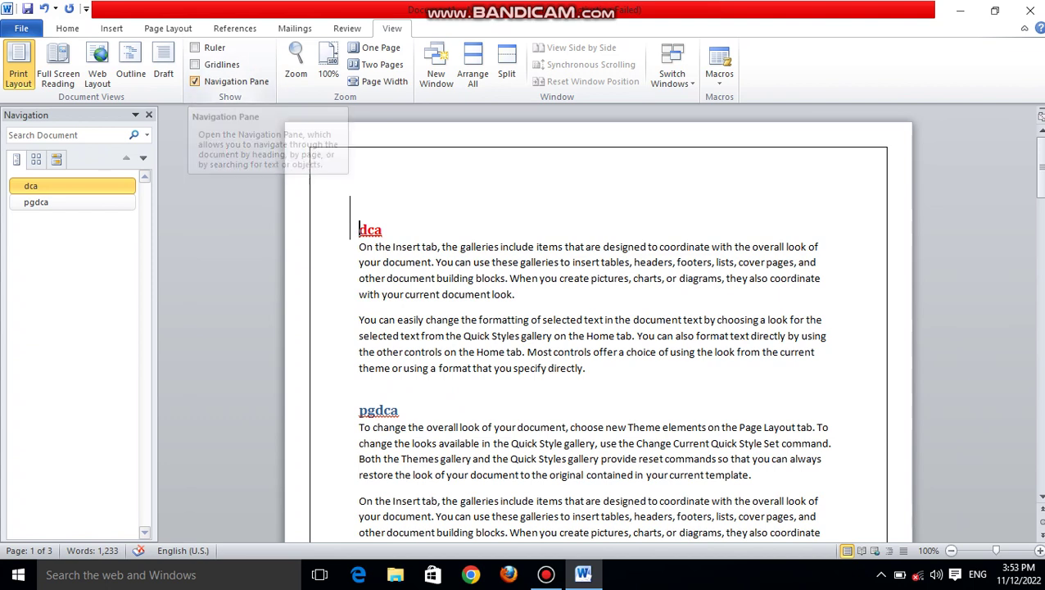
pyautogui.click(211, 81)
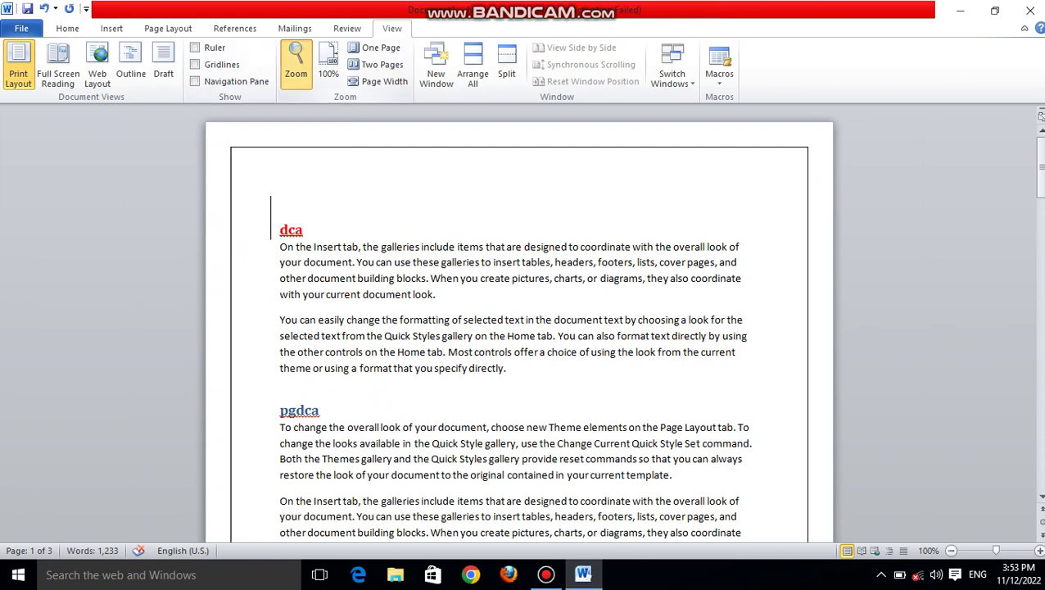
# - Zoom the document to 200% with the Zoom dialog and reduce it gradually to 100%
pyautogui.click(296, 66)
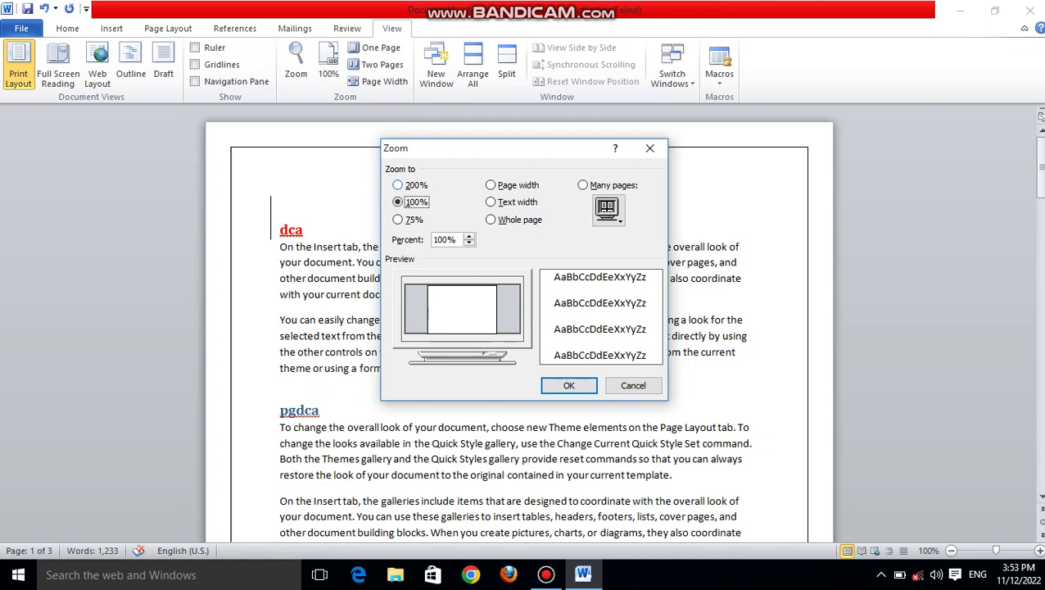
pyautogui.click(398, 185)
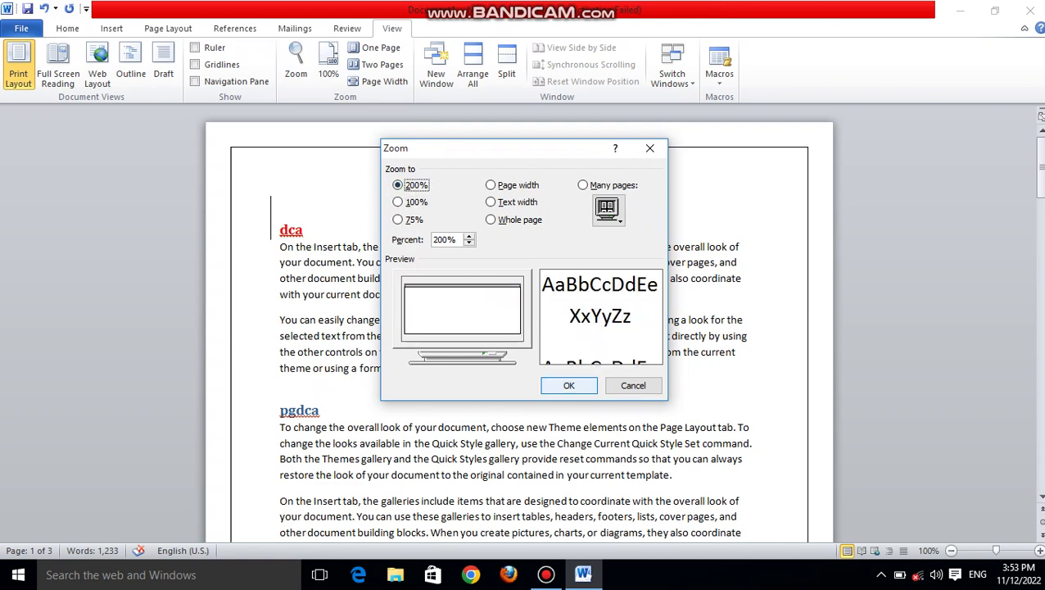
pyautogui.click(568, 385)
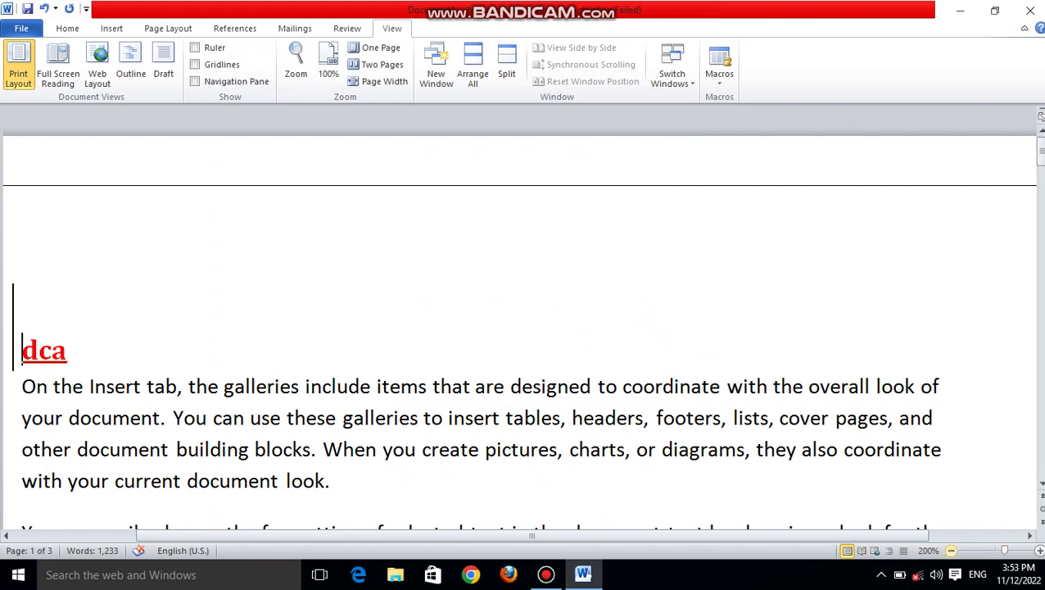
pyautogui.keyDown('ctrl'); pyautogui.scroll(-5, 522, 333); pyautogui.keyUp('ctrl')
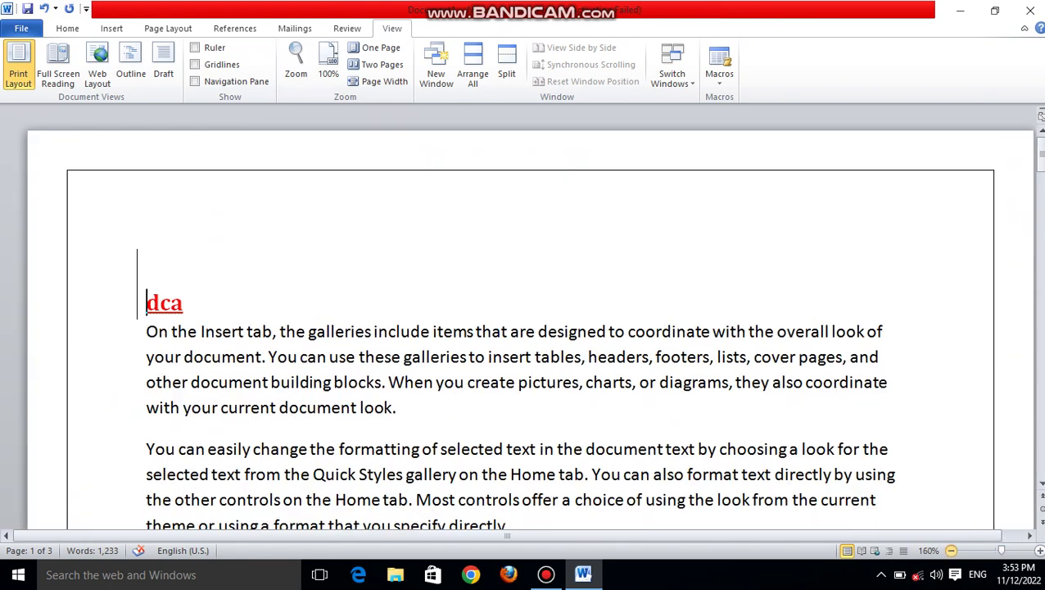
pyautogui.keyDown('ctrl'); pyautogui.scroll(-4, 522, 334); pyautogui.keyUp('ctrl')
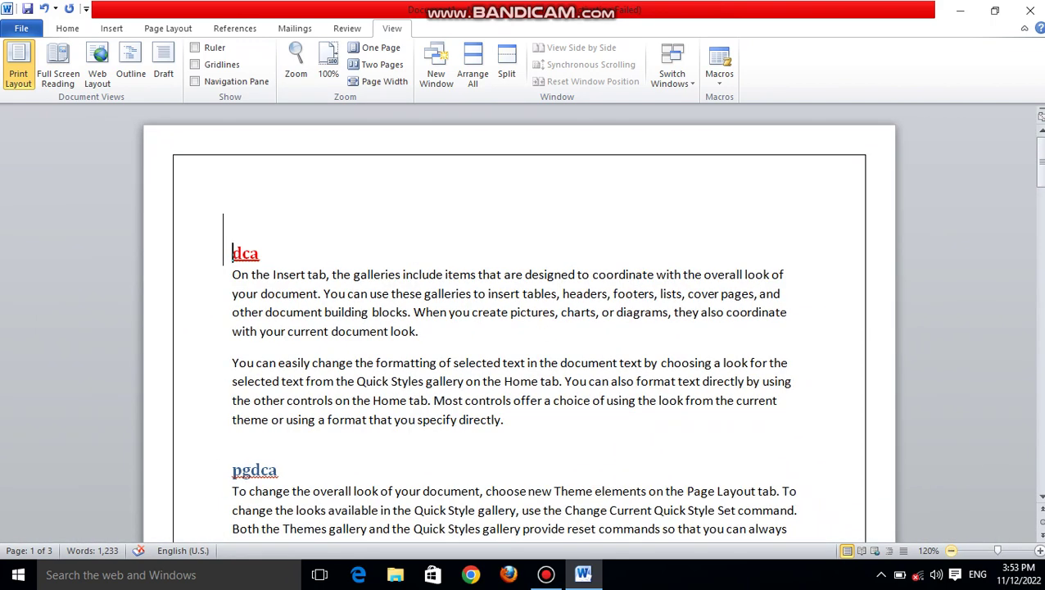
pyautogui.click(950, 551)
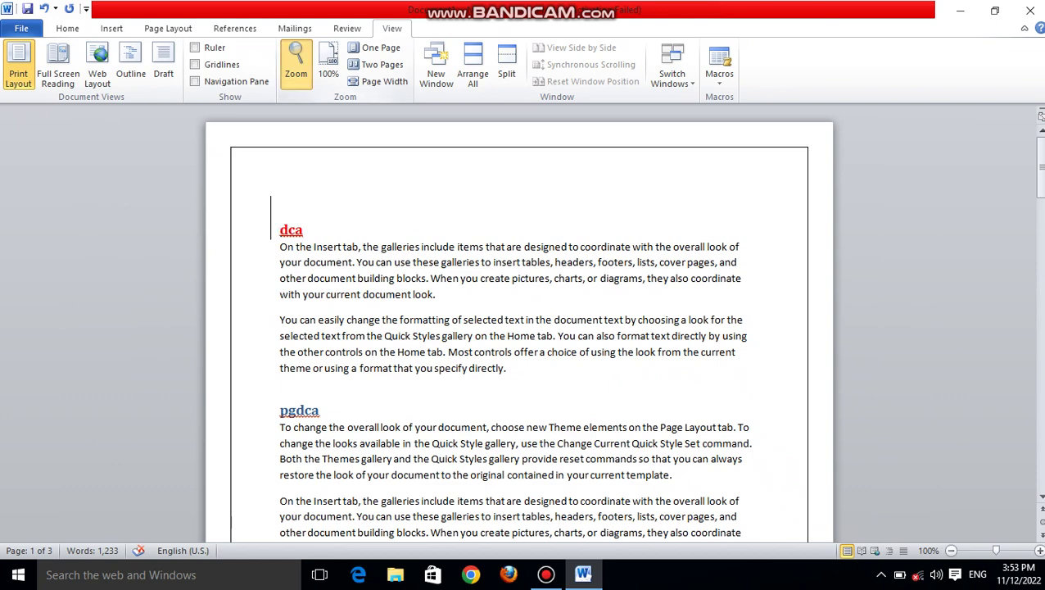
# - Set the zoom to 200% in the Zoom dialog again and reset it directly to 100%
pyautogui.click(296, 63)
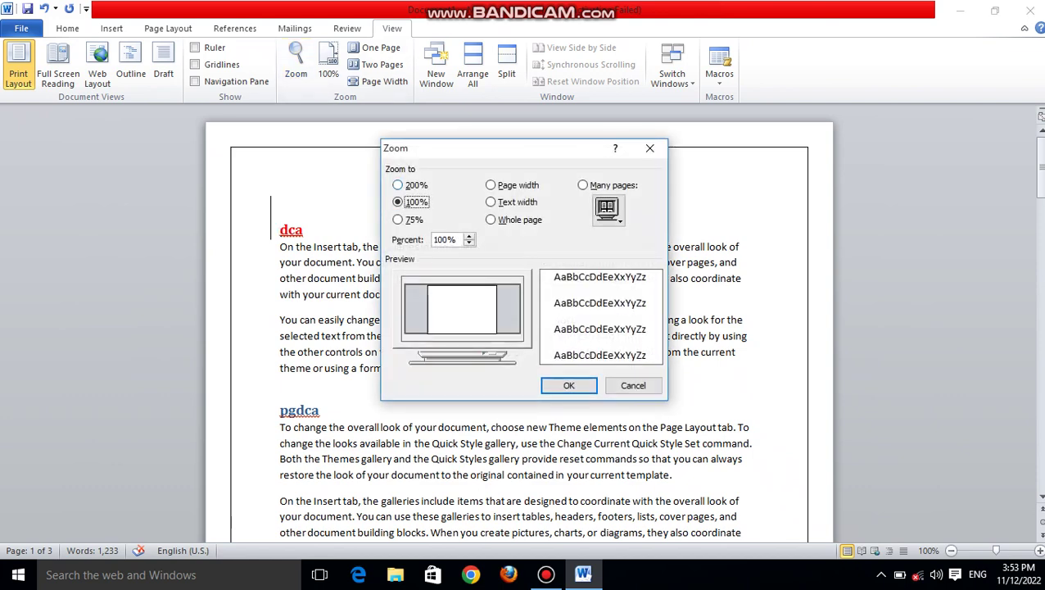
pyautogui.click(397, 185)
pyautogui.click(568, 385)
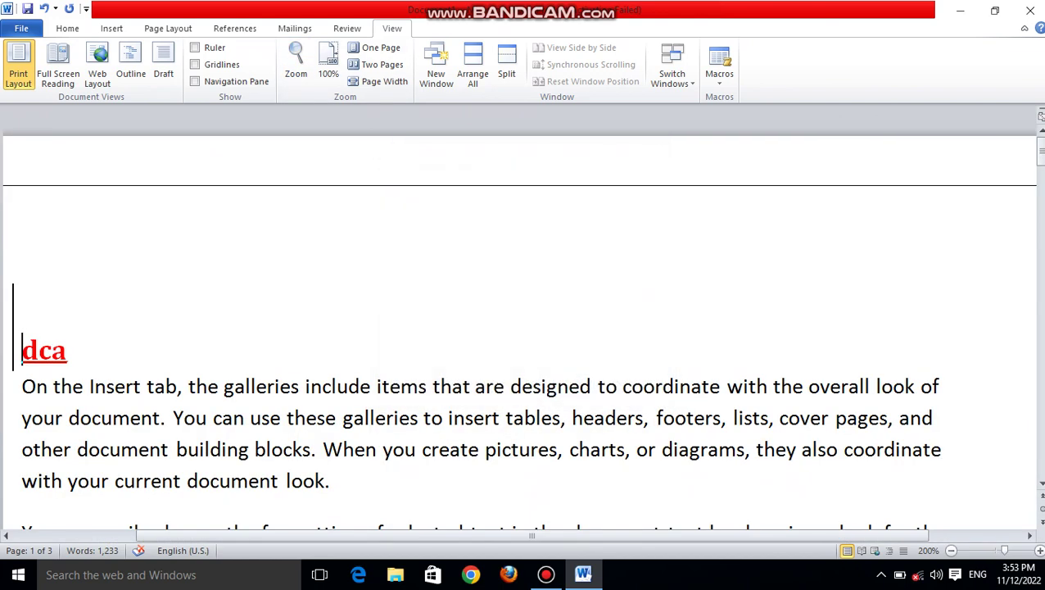
pyautogui.click(329, 65)
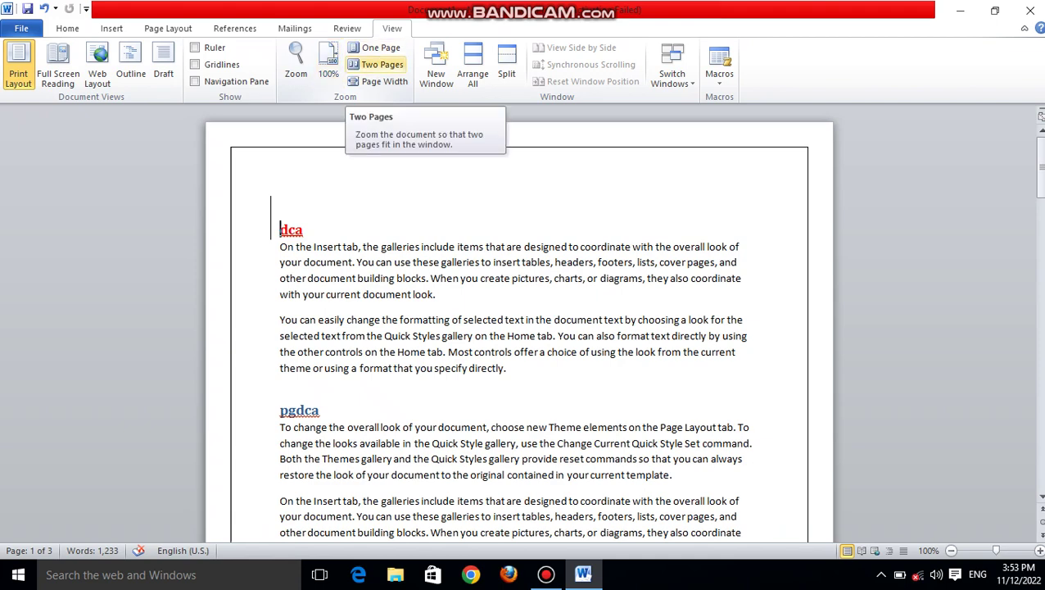
# - Fit two pages in the window, enlarge the view to 80%, and apply the two-page zoom again
pyautogui.click(382, 64)
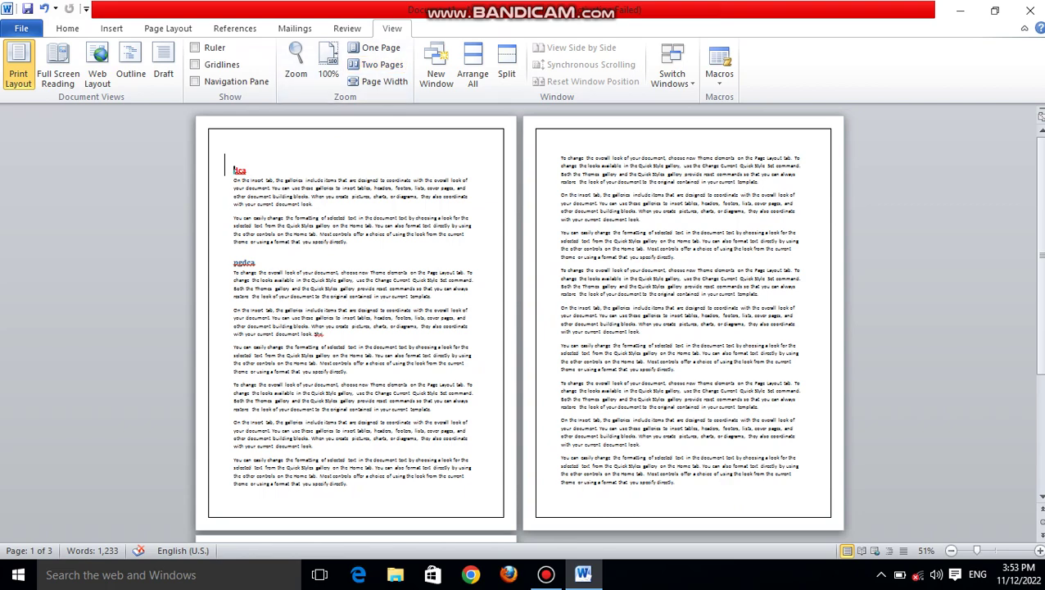
pyautogui.keyDown('ctrl'); pyautogui.scroll(3, 519, 327); pyautogui.keyUp('ctrl')
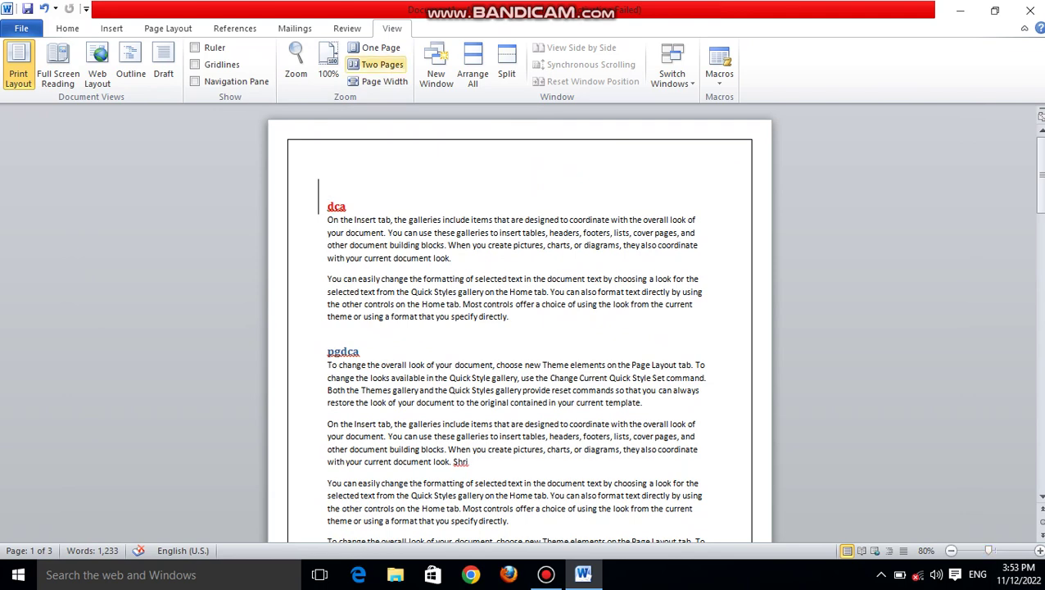
pyautogui.click(376, 65)
# - Zoom the document to one page and to page width, and reset the zoom to 100%
pyautogui.click(379, 47)
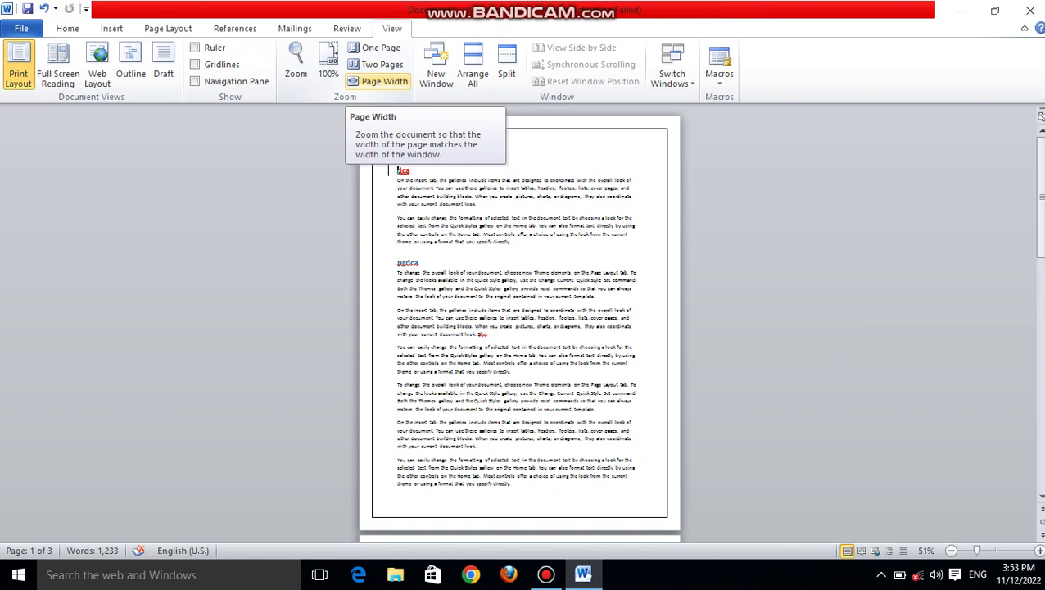
pyautogui.click(381, 81)
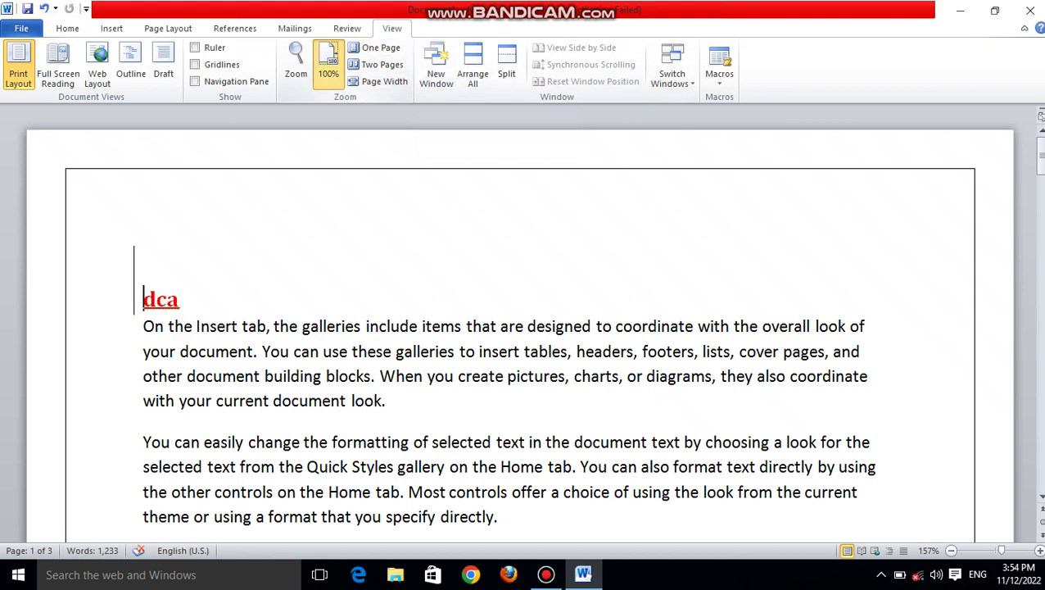
pyautogui.click(328, 65)
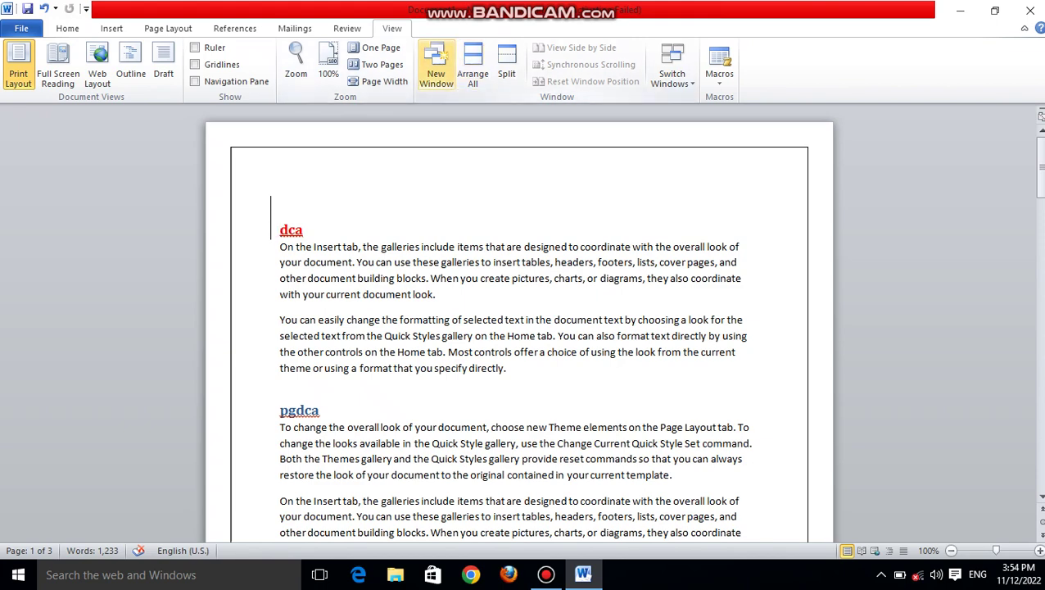
# - Open a second window of the document, arrange both windows on screen, and maximize the original Document1:1 window
pyautogui.click(436, 64)
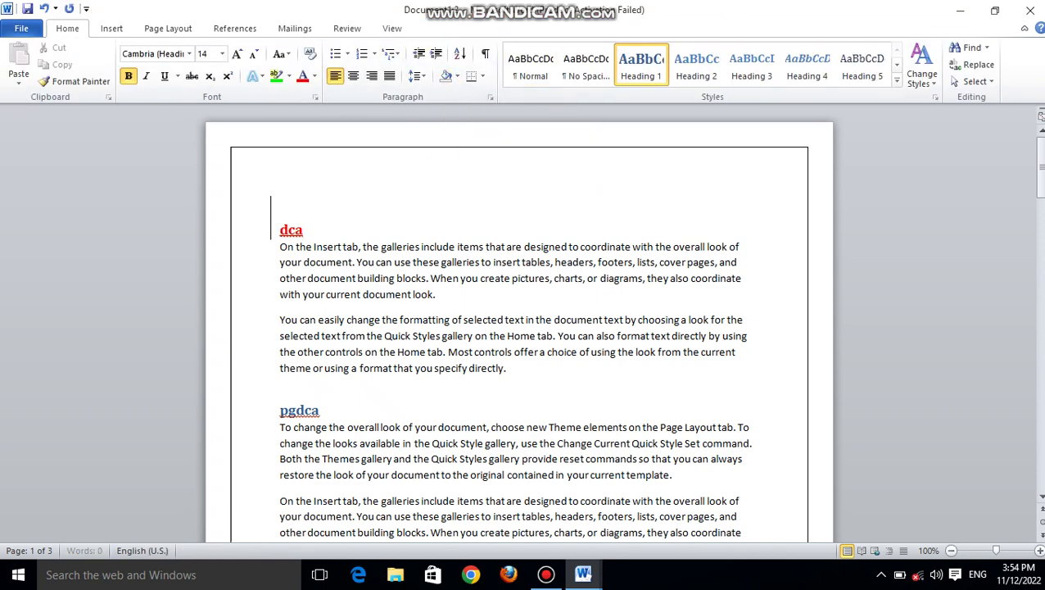
pyautogui.click(391, 28)
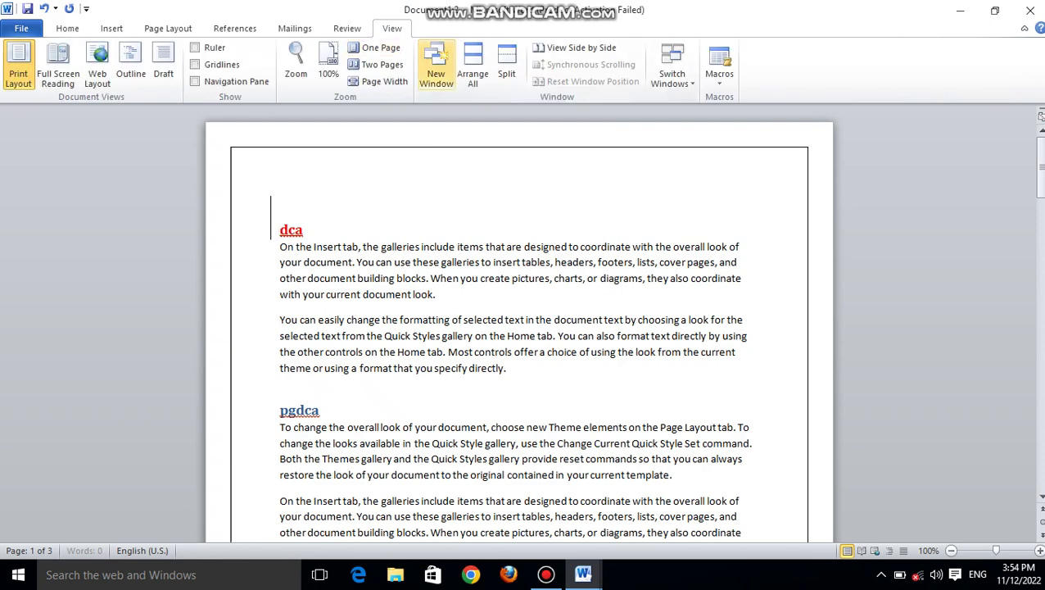
pyautogui.click(472, 69)
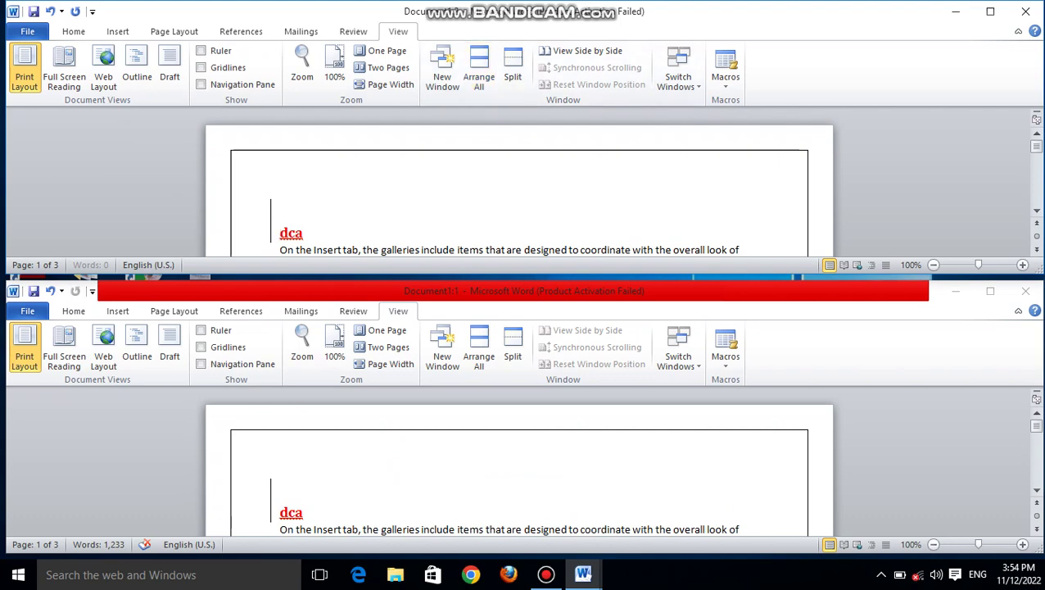
pyautogui.click(990, 291)
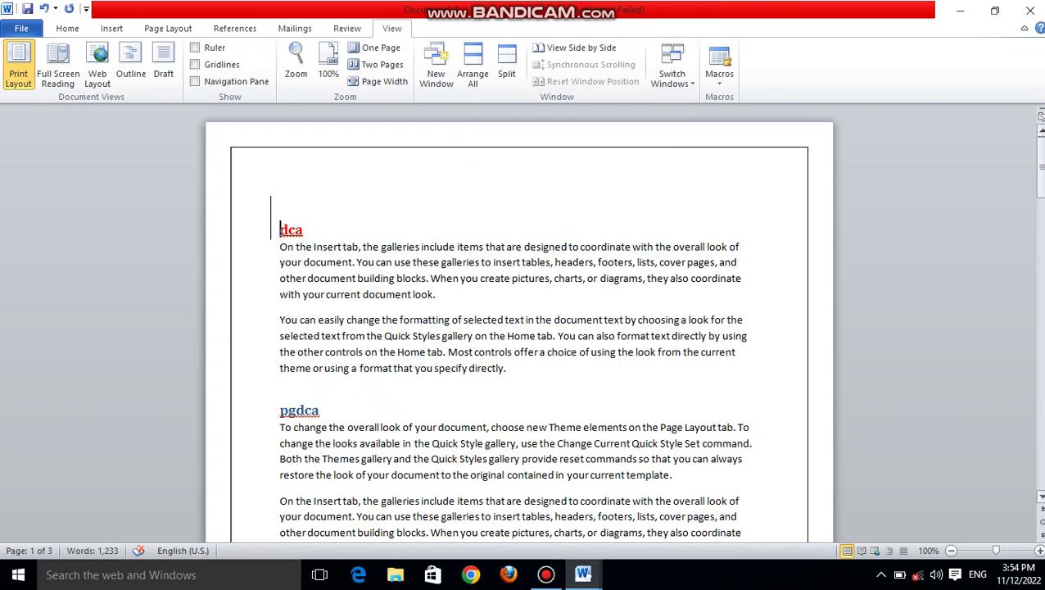
# - Split the document window just below the first paragraph under the dca heading
pyautogui.scroll(-1, 519, 327)
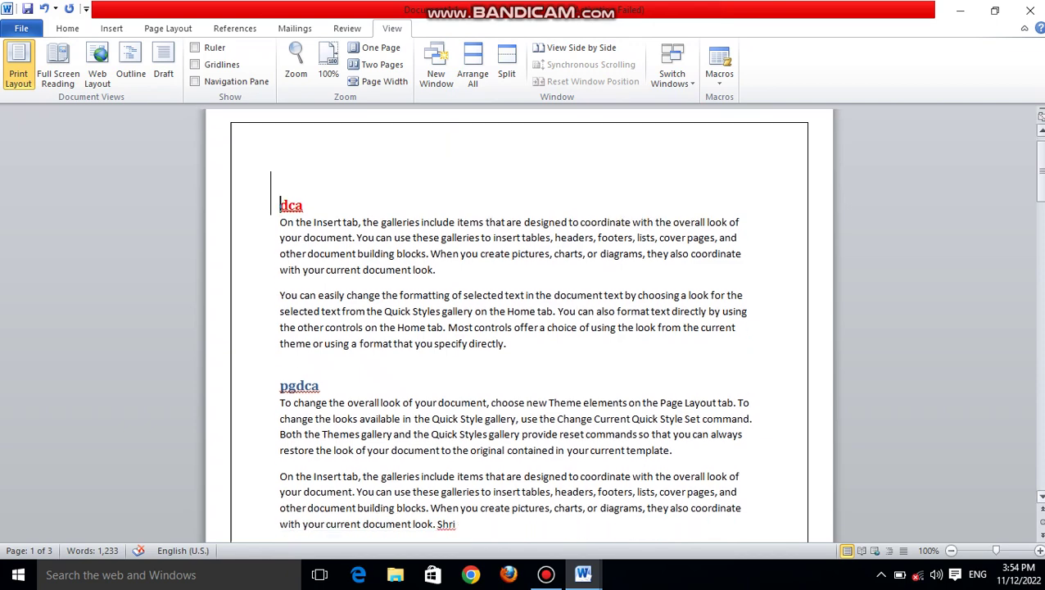
pyautogui.scroll(-4, 519, 327)
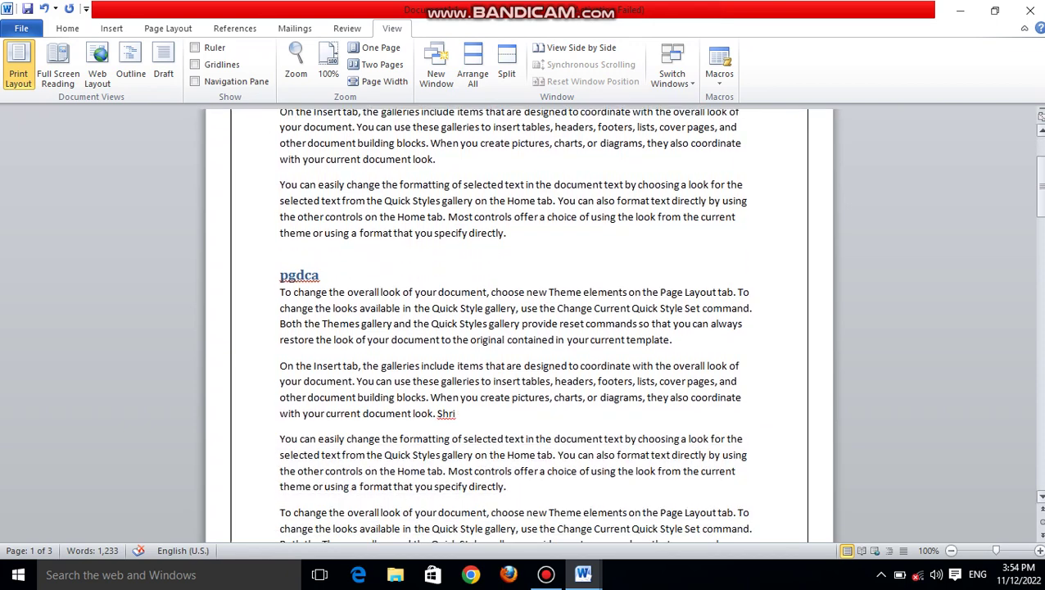
pyautogui.scroll(-5, 520, 328)
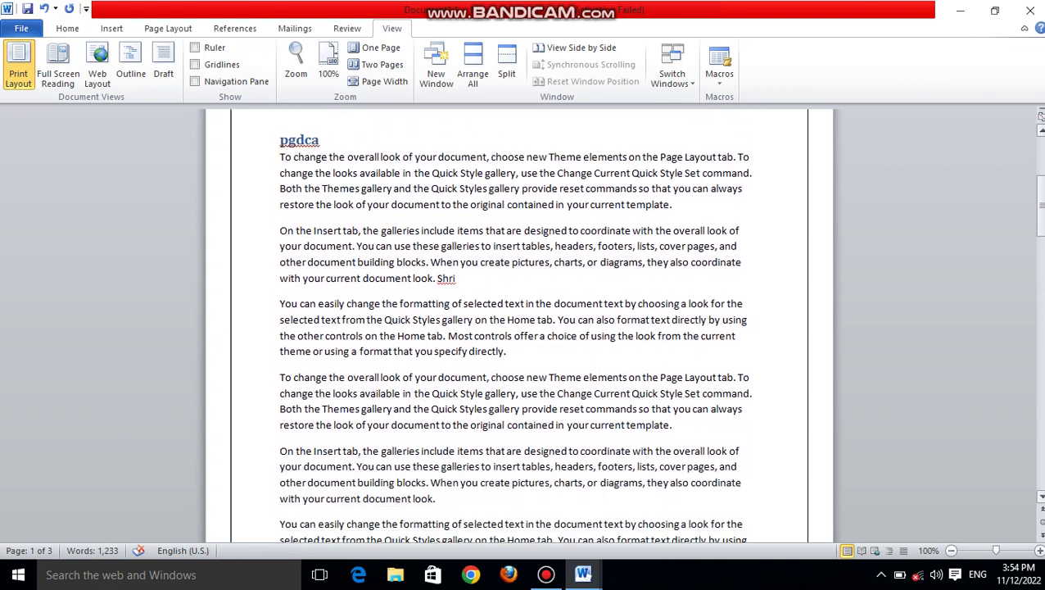
pyautogui.scroll(-1, 519, 328)
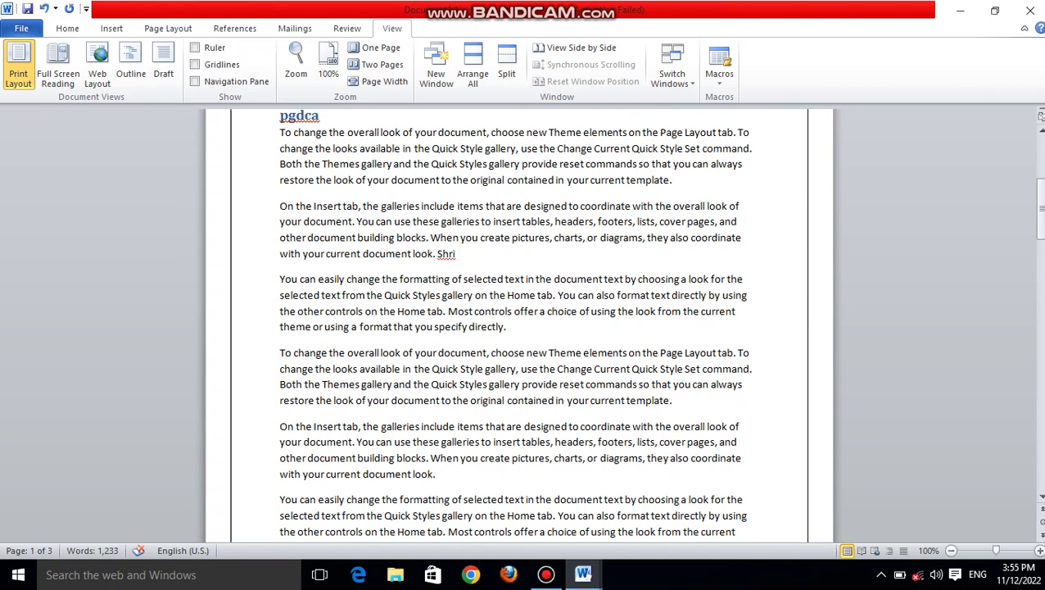
pyautogui.hotkey('ctrl', 'Home')
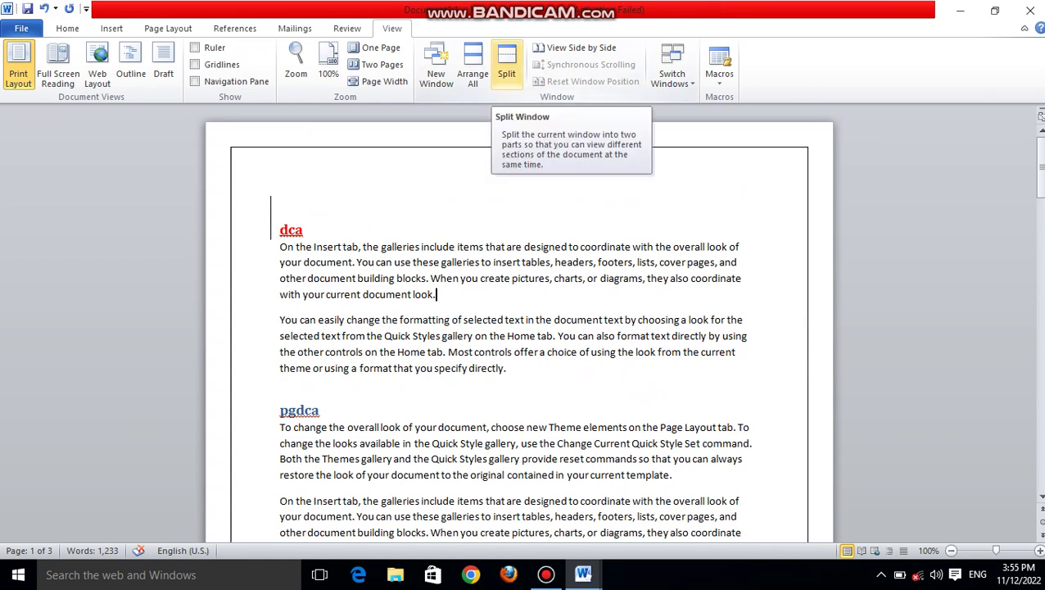
pyautogui.click(506, 65)
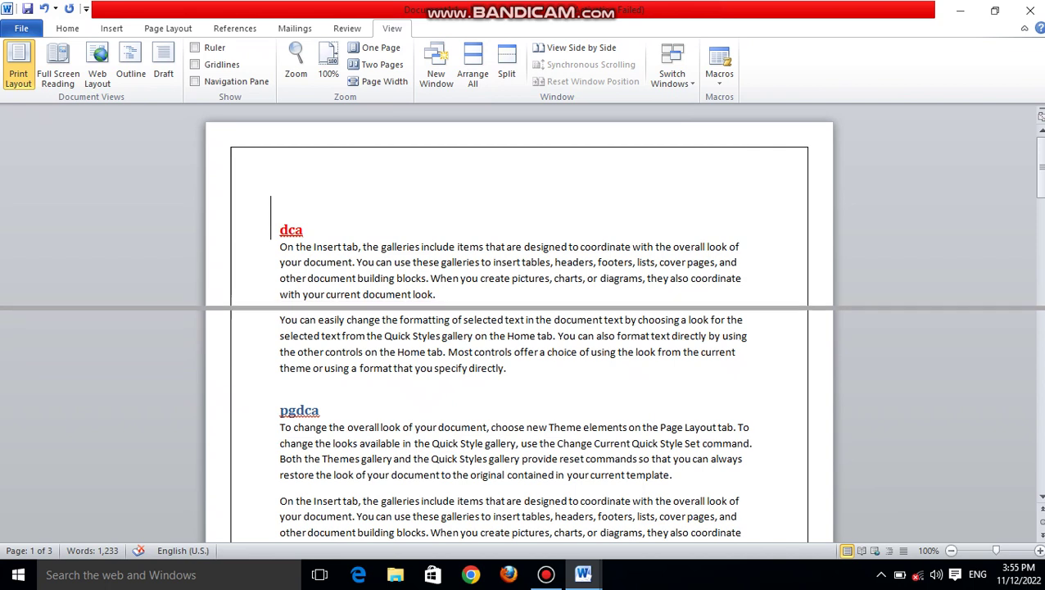
pyautogui.click(506, 308)
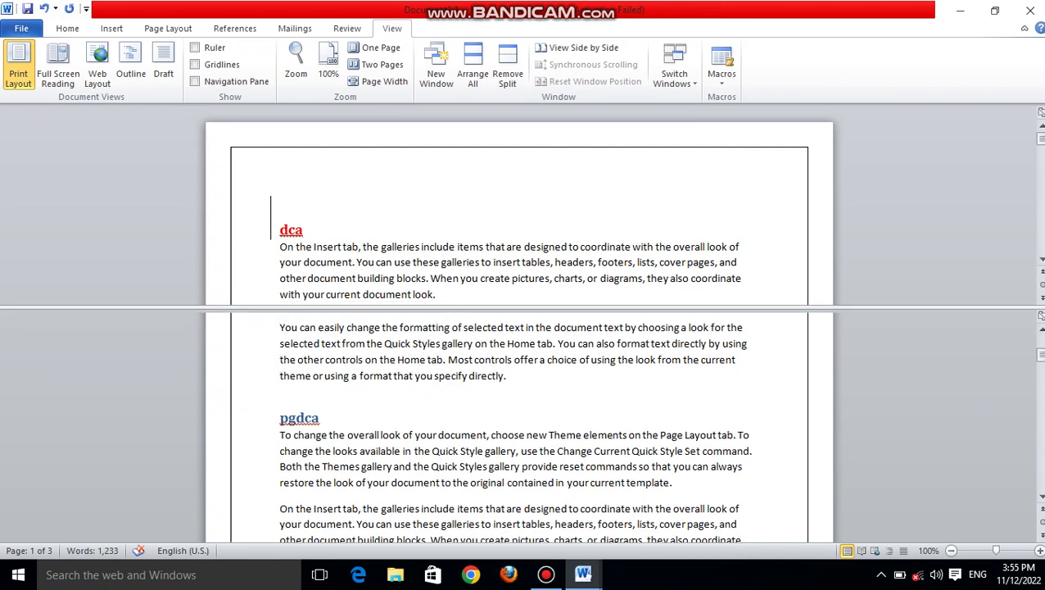
# - Browse further down the document in the lower pane of the split view, and remove the split
pyautogui.scroll(-3, 519, 426)
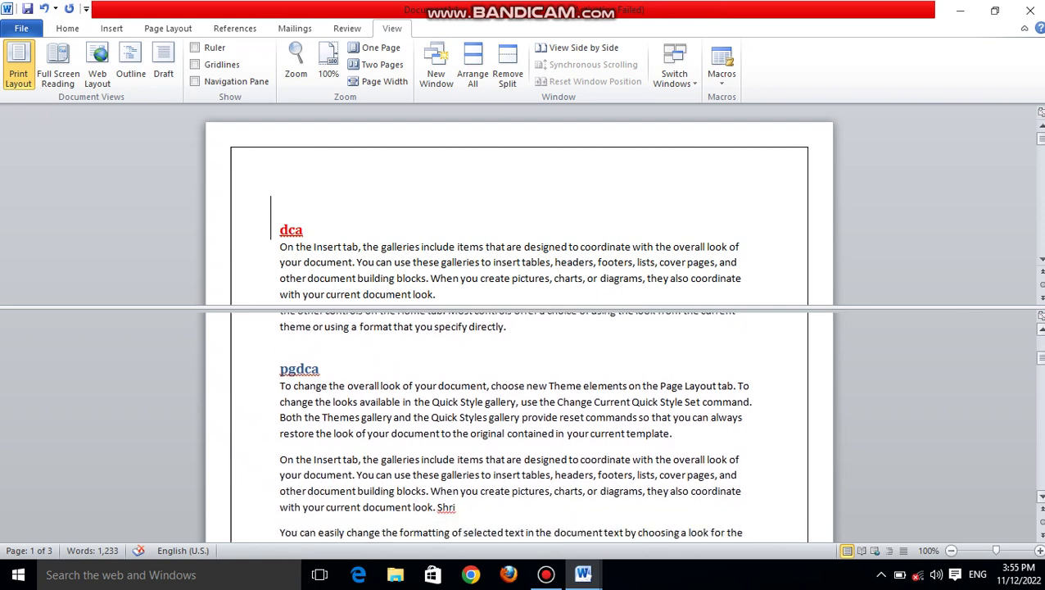
pyautogui.scroll(-6, 519, 426)
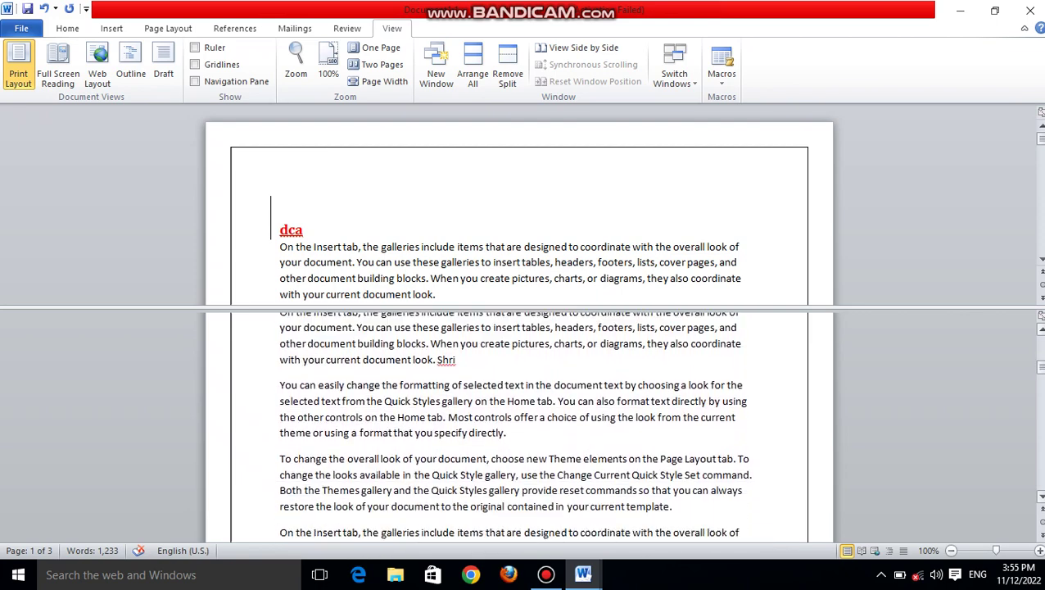
pyautogui.scroll(-3, 519, 426)
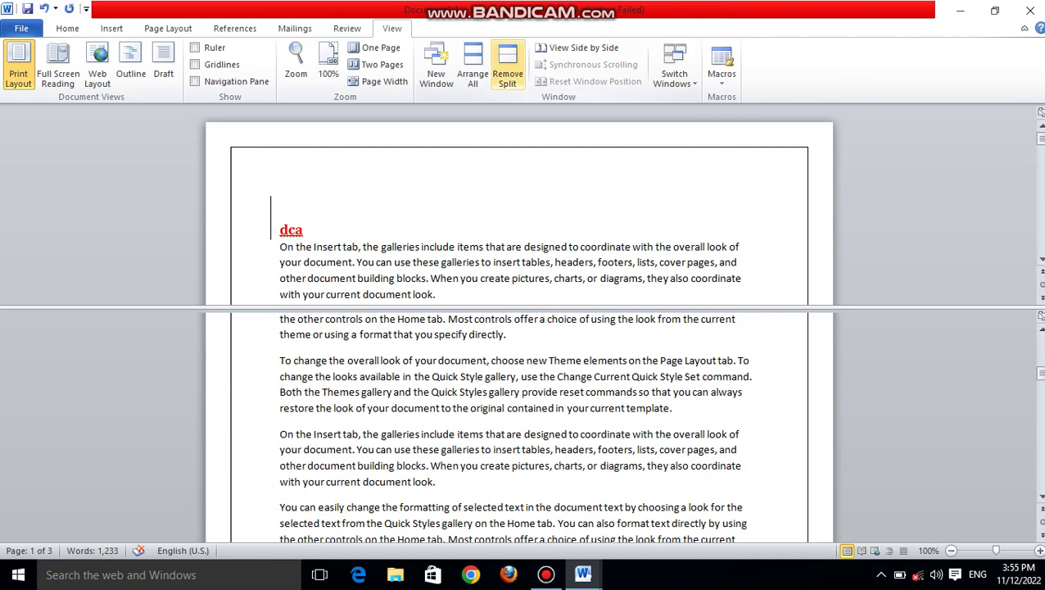
pyautogui.click(508, 69)
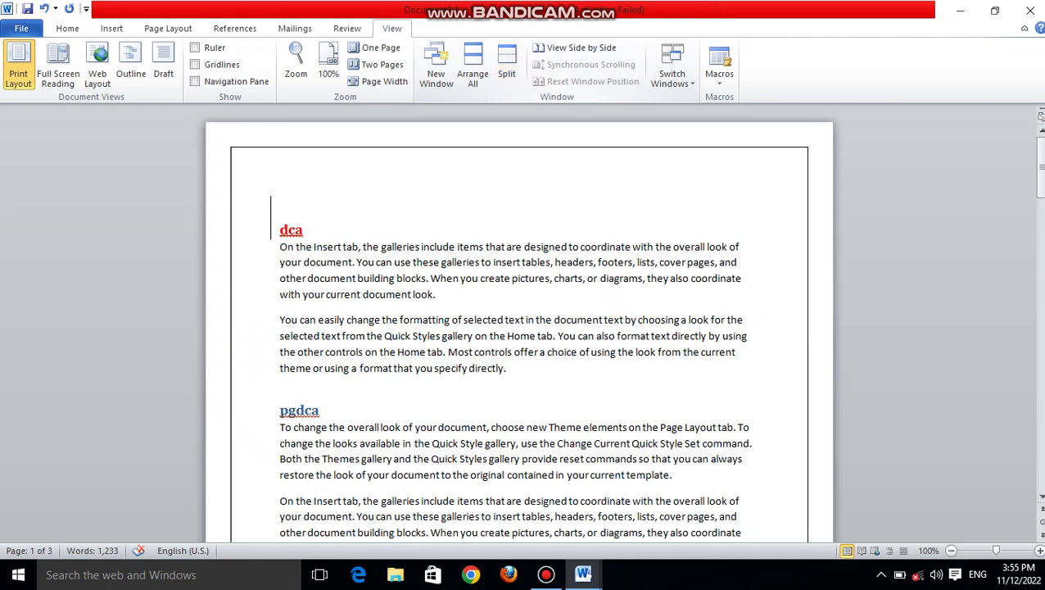
# - Show the list of open document windows for switching, and minimize both document windows to the desktop
pyautogui.click(672, 74)
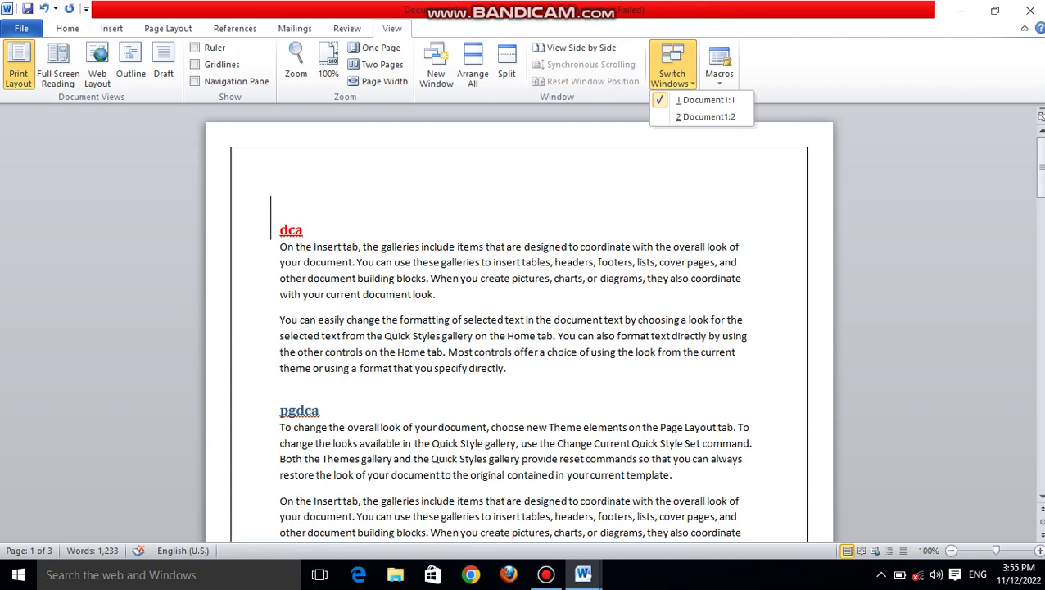
pyautogui.click(994, 11)
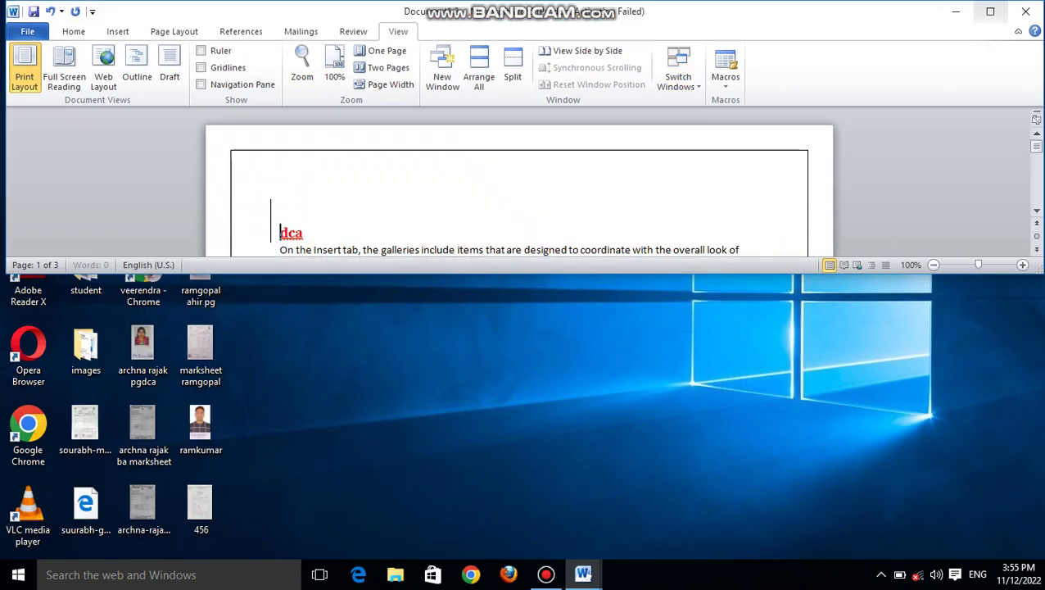
pyautogui.click(955, 11)
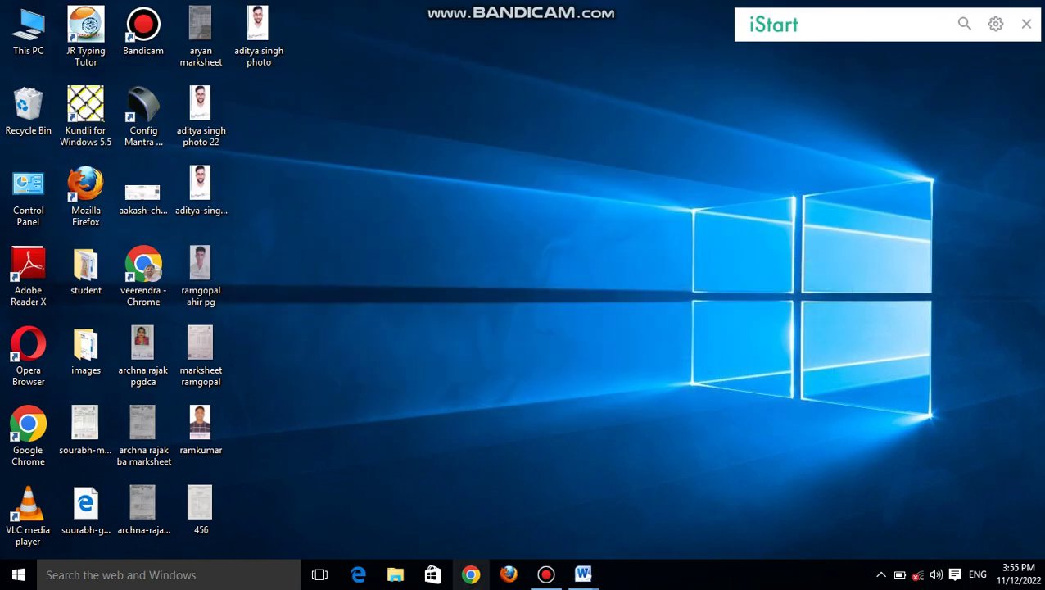
pyautogui.click(546, 574)
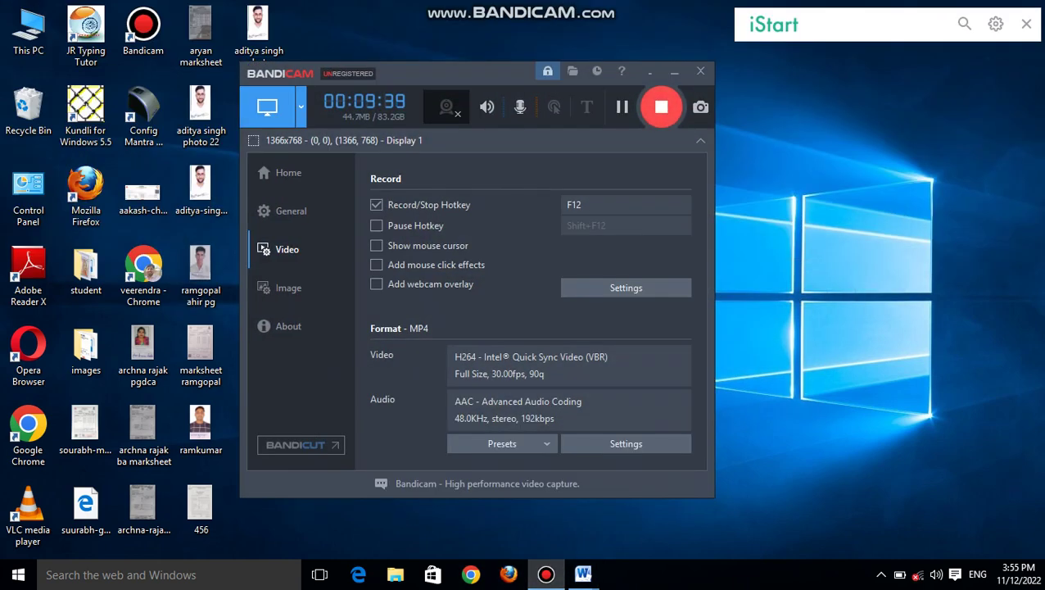